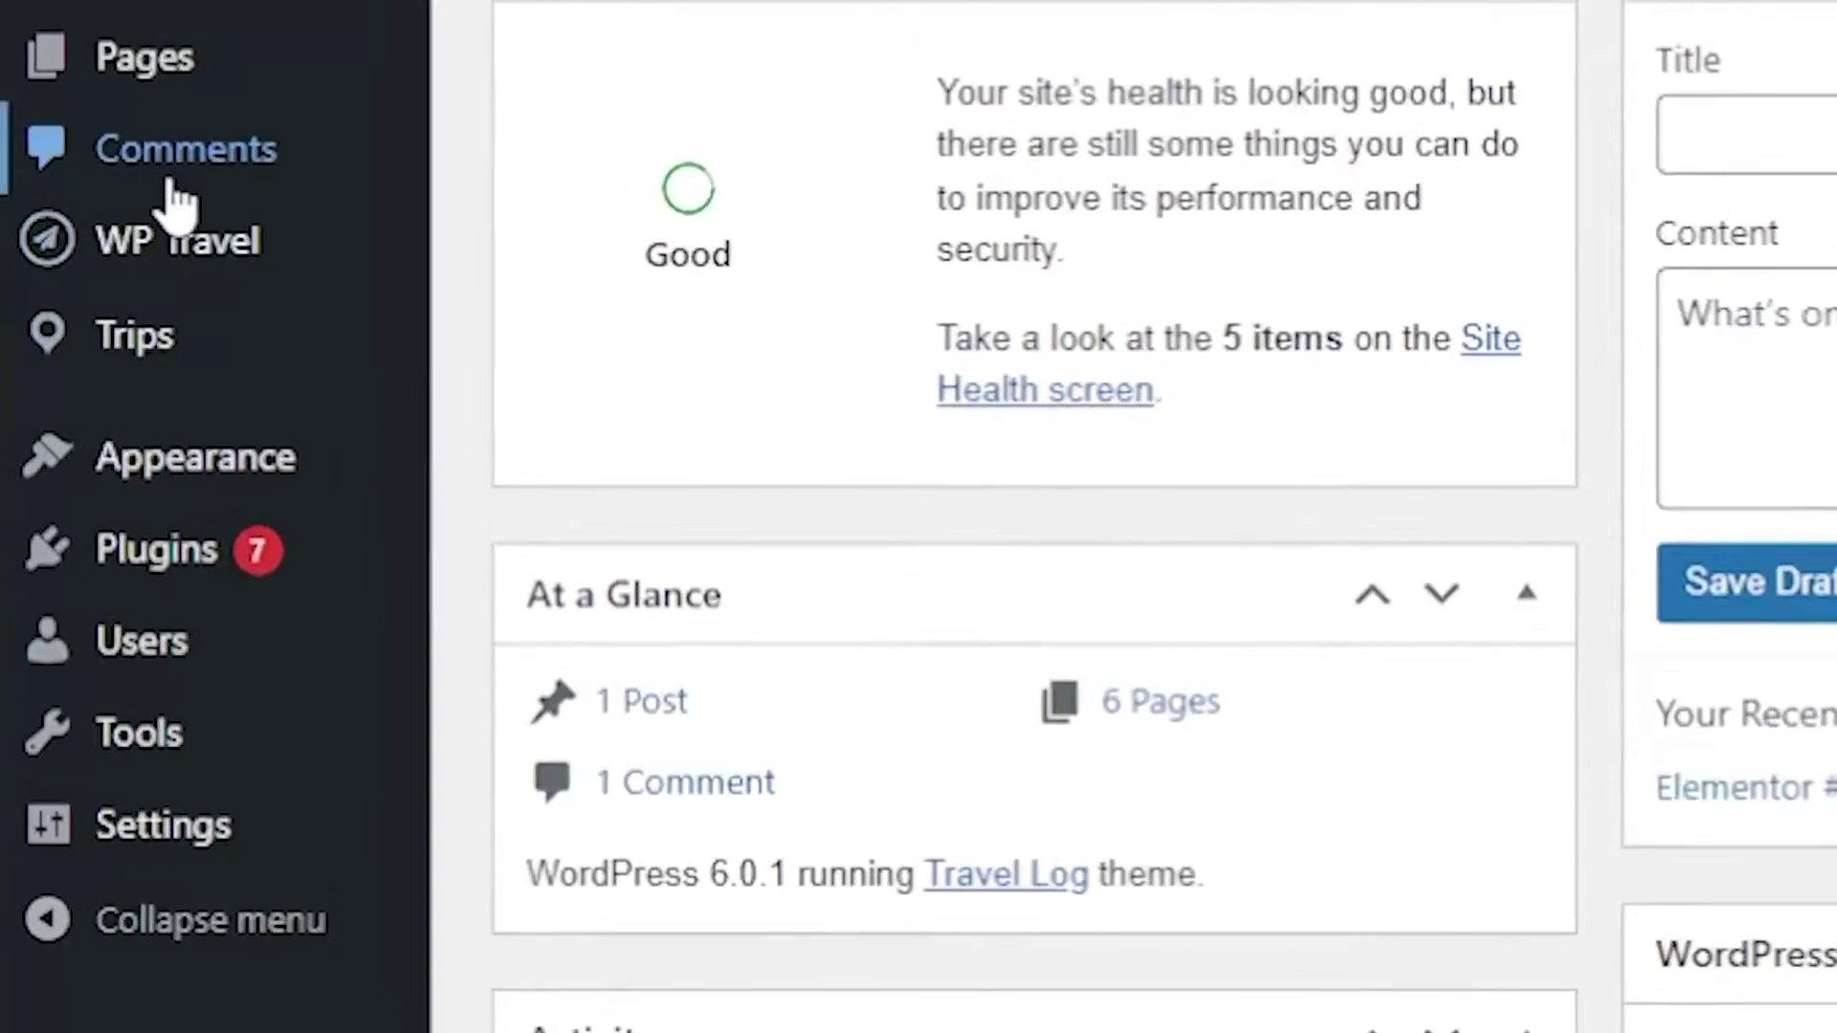
Copy the [wp_travel_checkout] shortcode from the Checkout Page entry in WP Travel's Pages settings
mouse_move(61, 311)
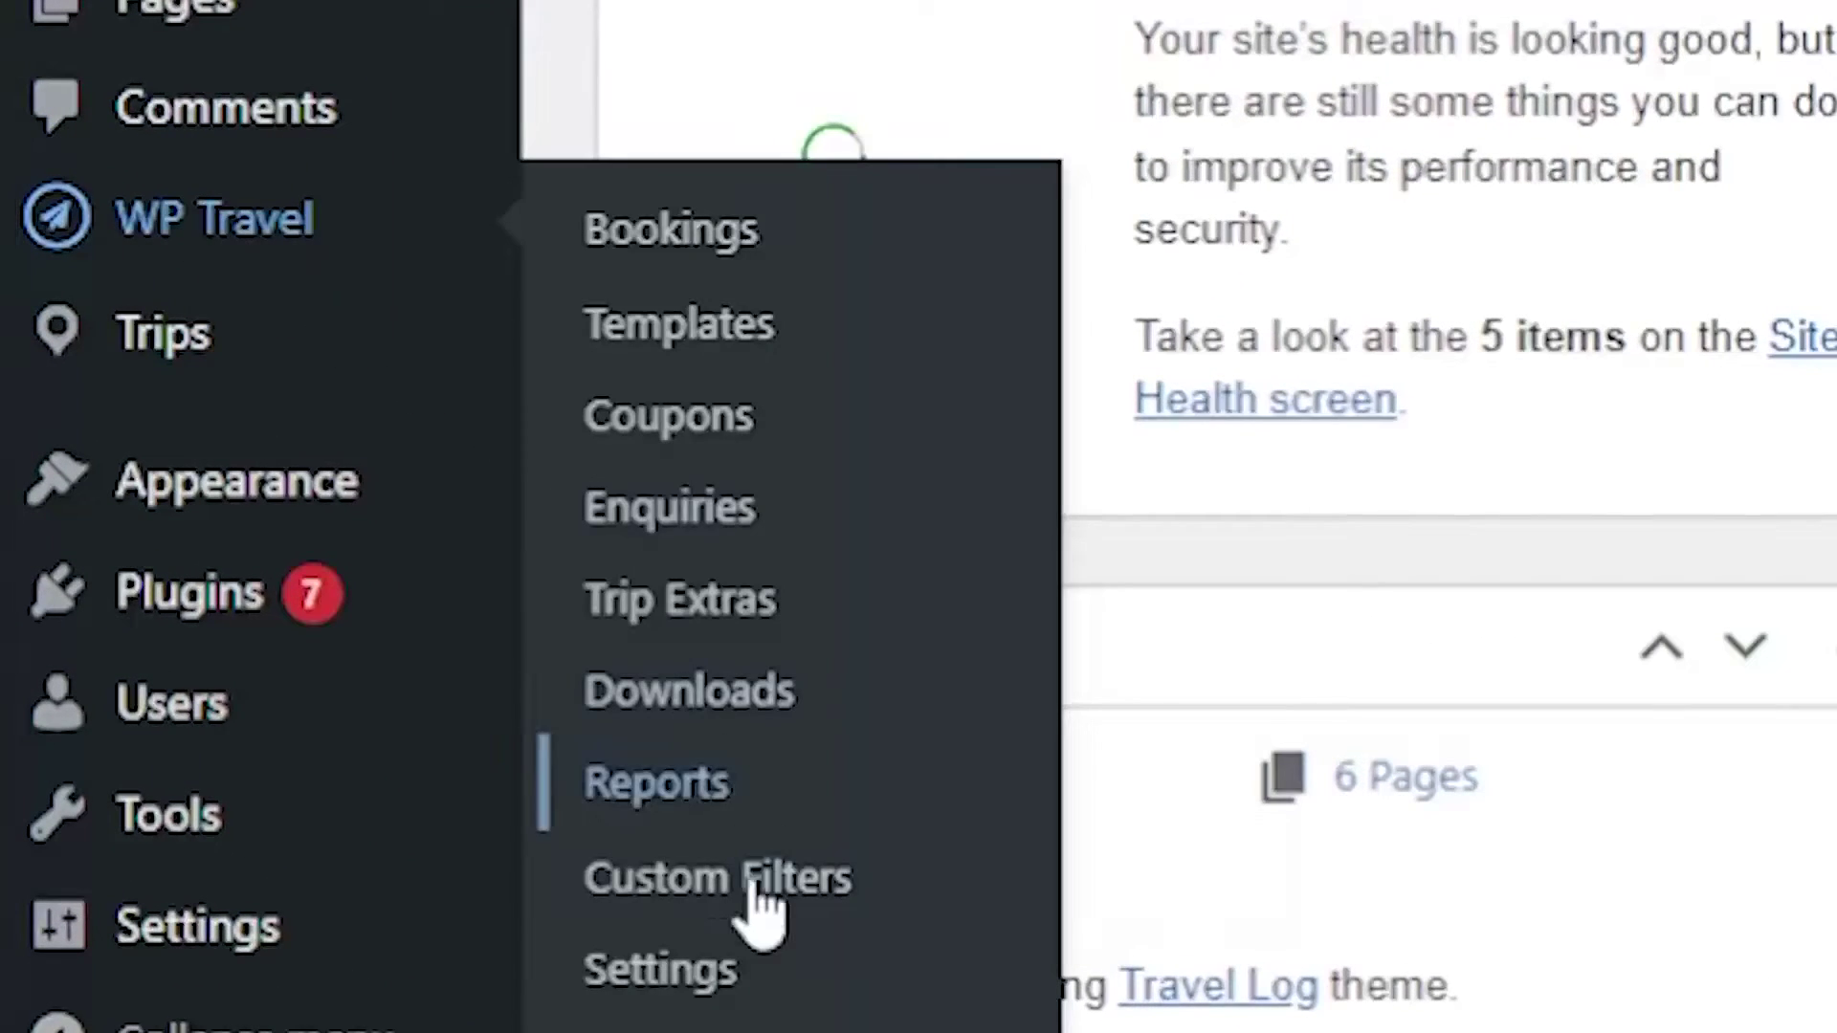
left_click(728, 986)
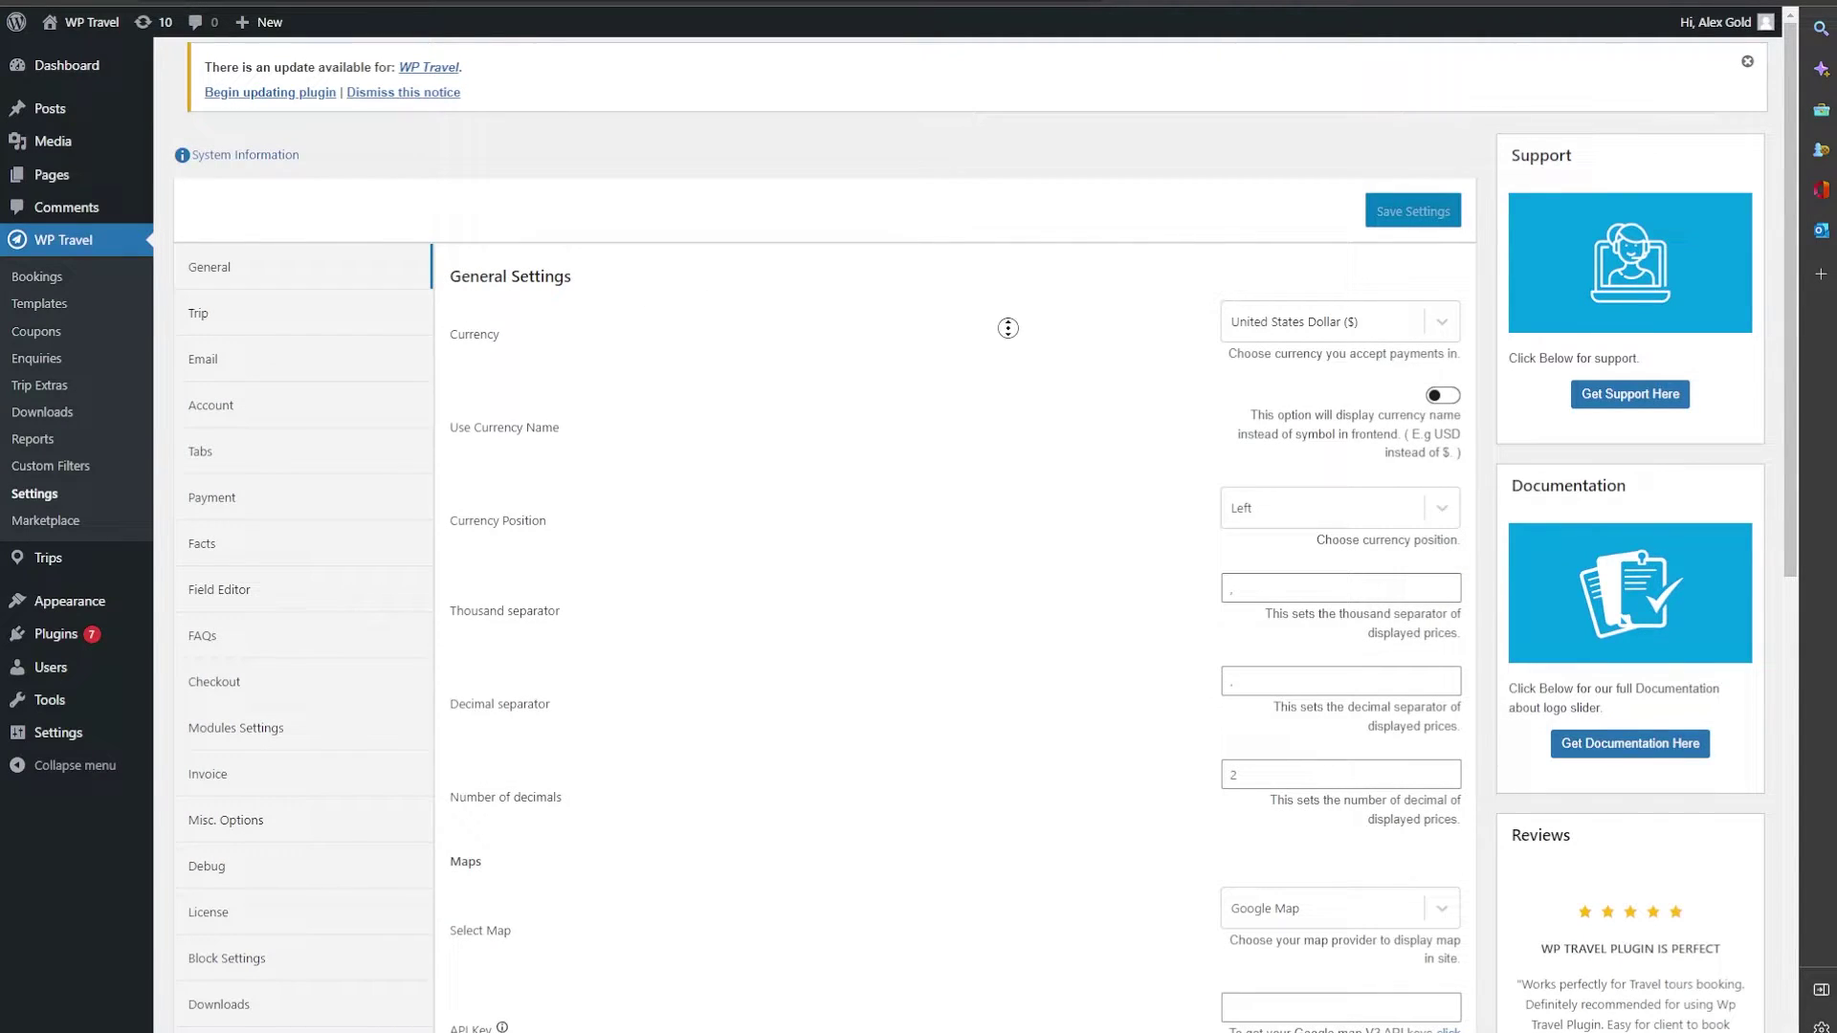
scroll(1014, 330, "down", 5)
scroll(1027, 415, "down", 4)
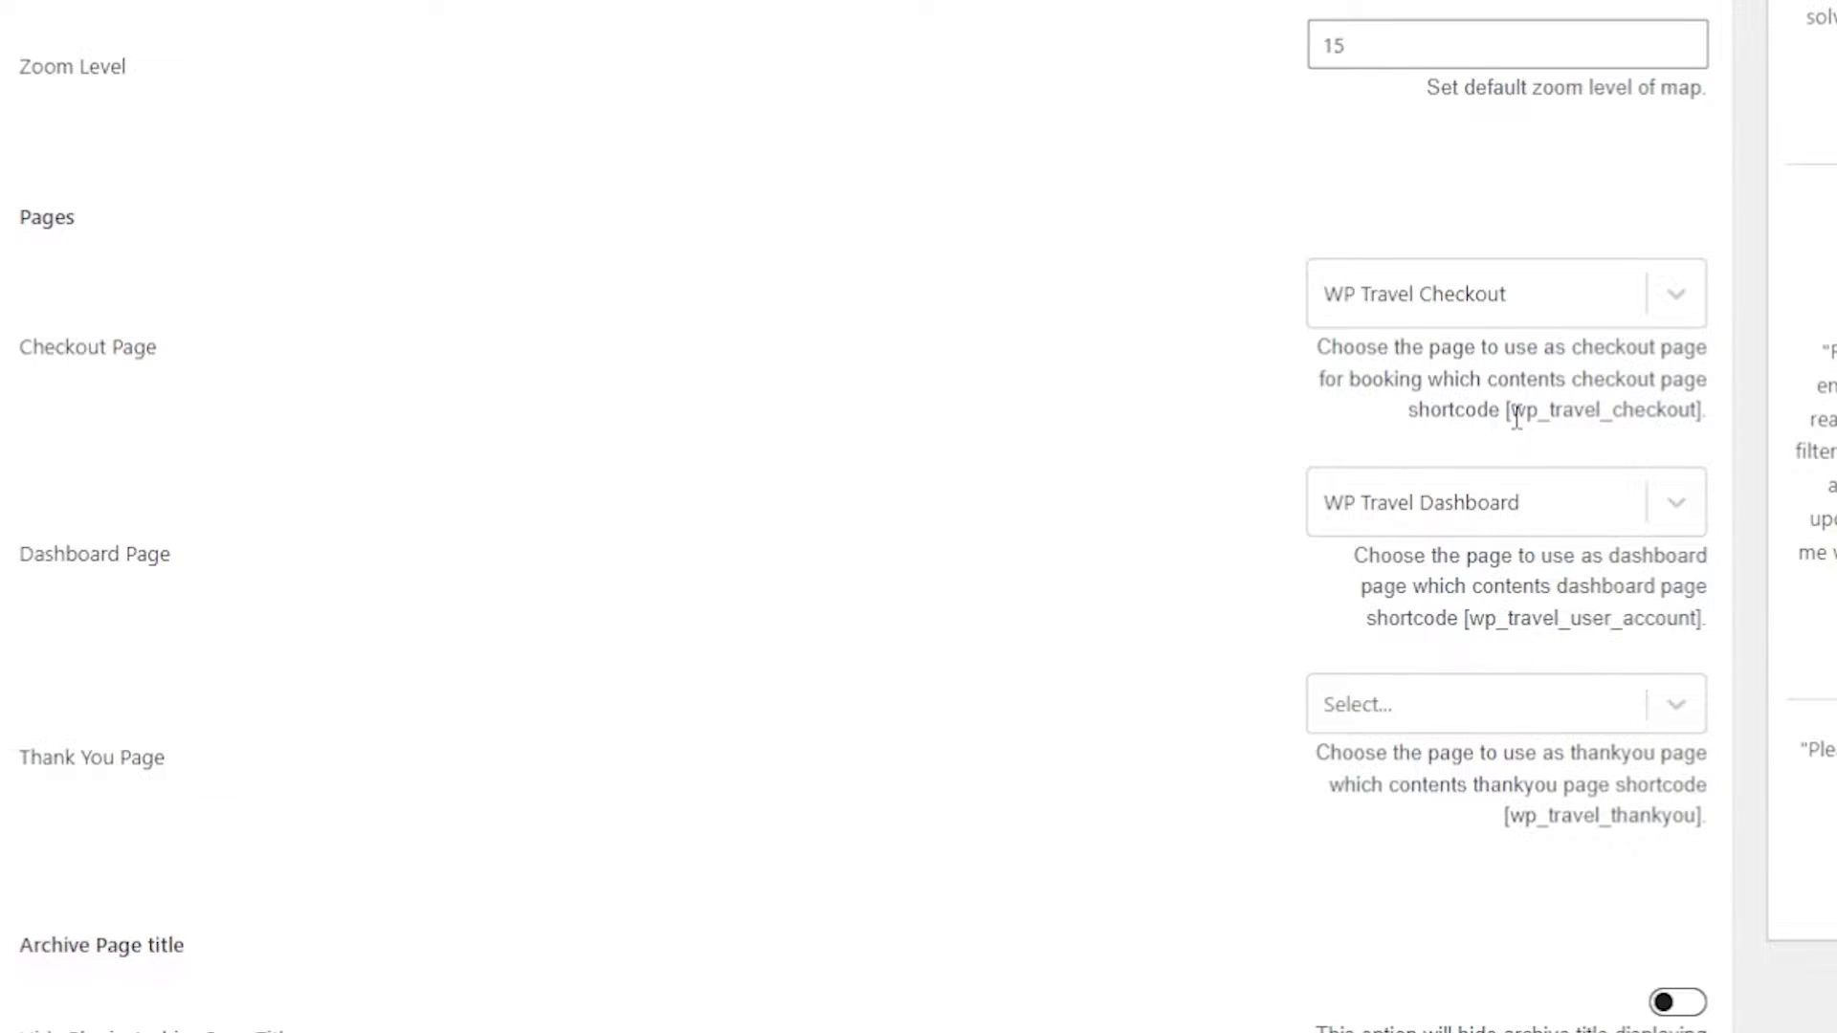
left_click_drag(1507, 410, 1689, 432)
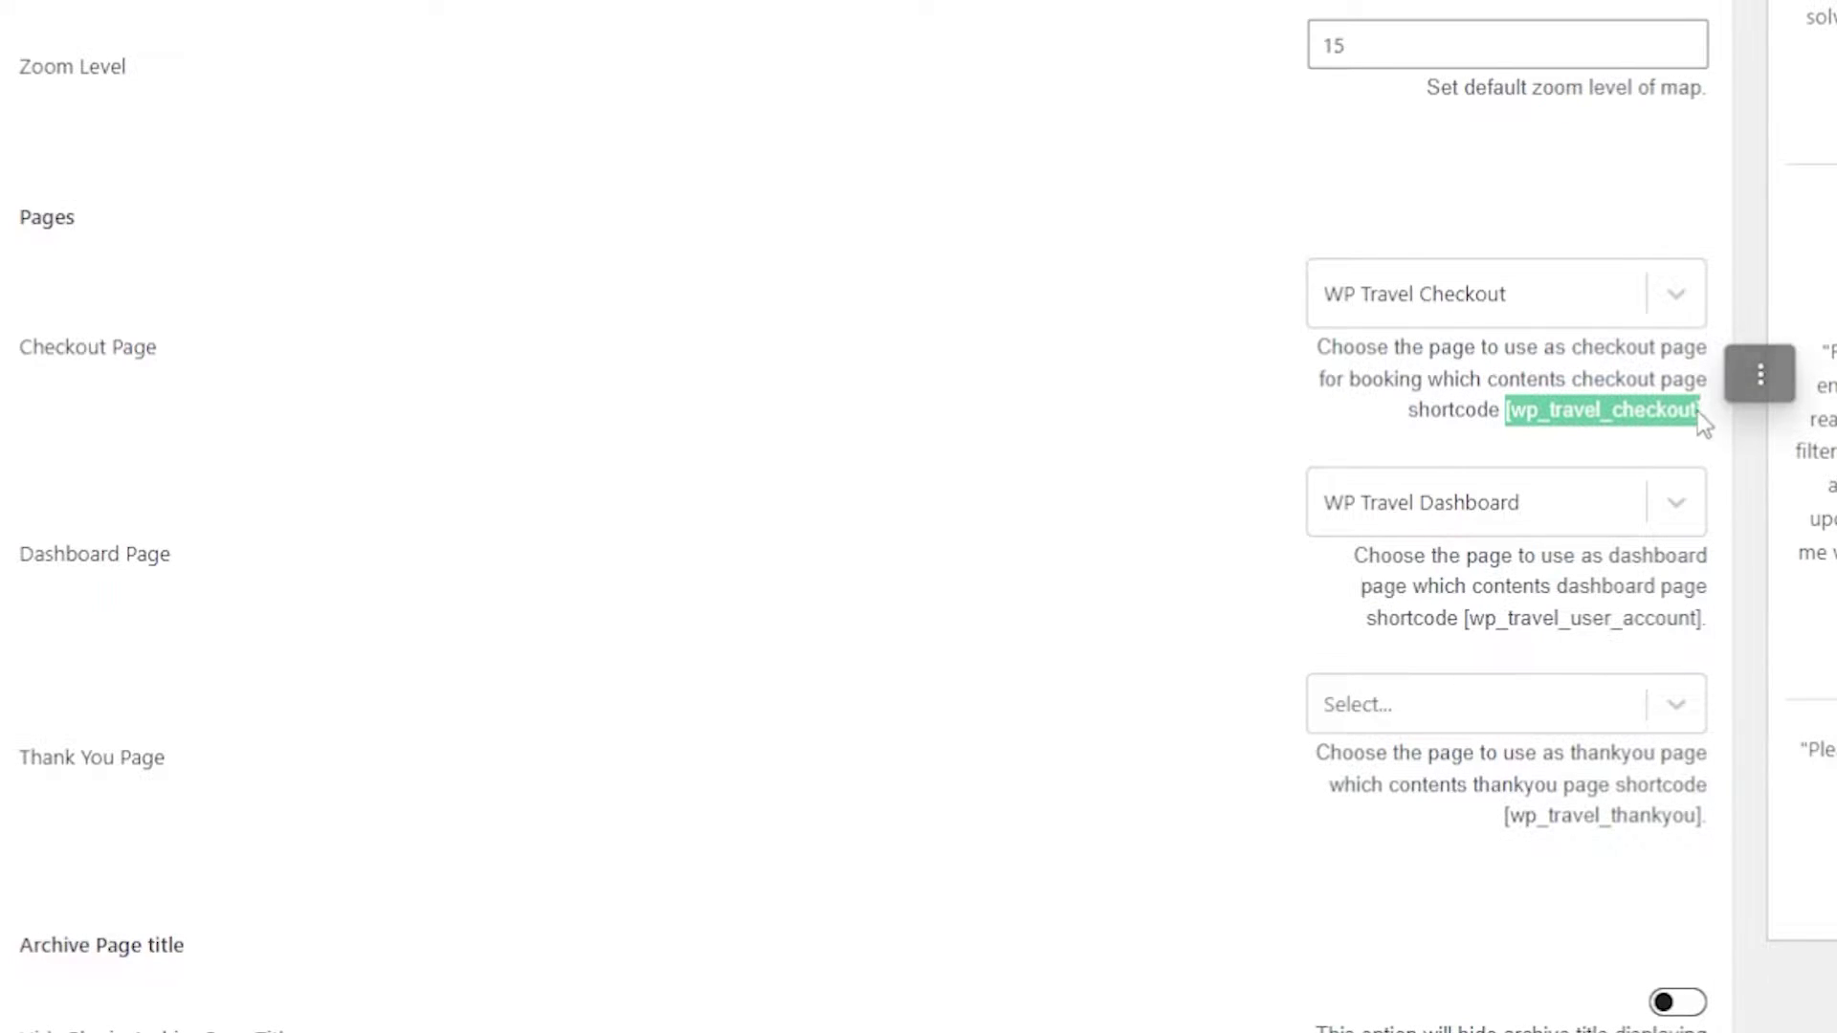
left_click(1759, 378)
left_click(1797, 377)
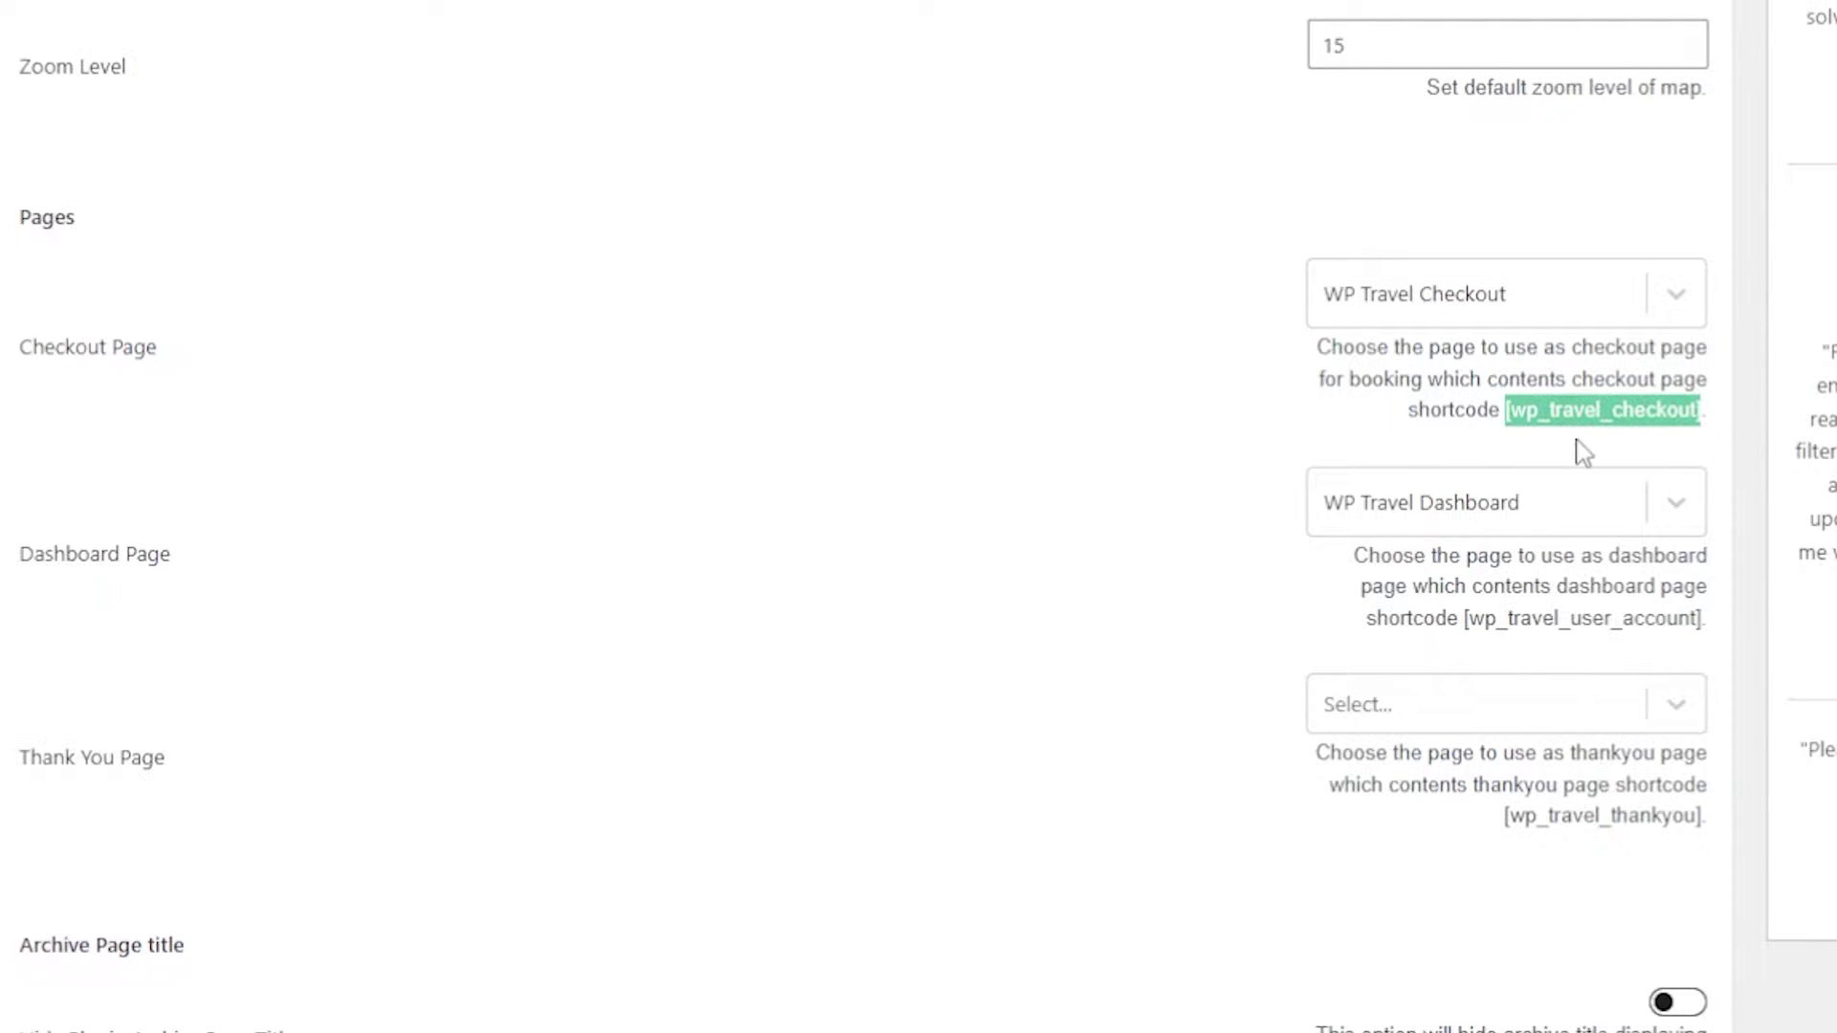
Start a new page titled 'Wp Travel Checkout'
mouse_move(138, 469)
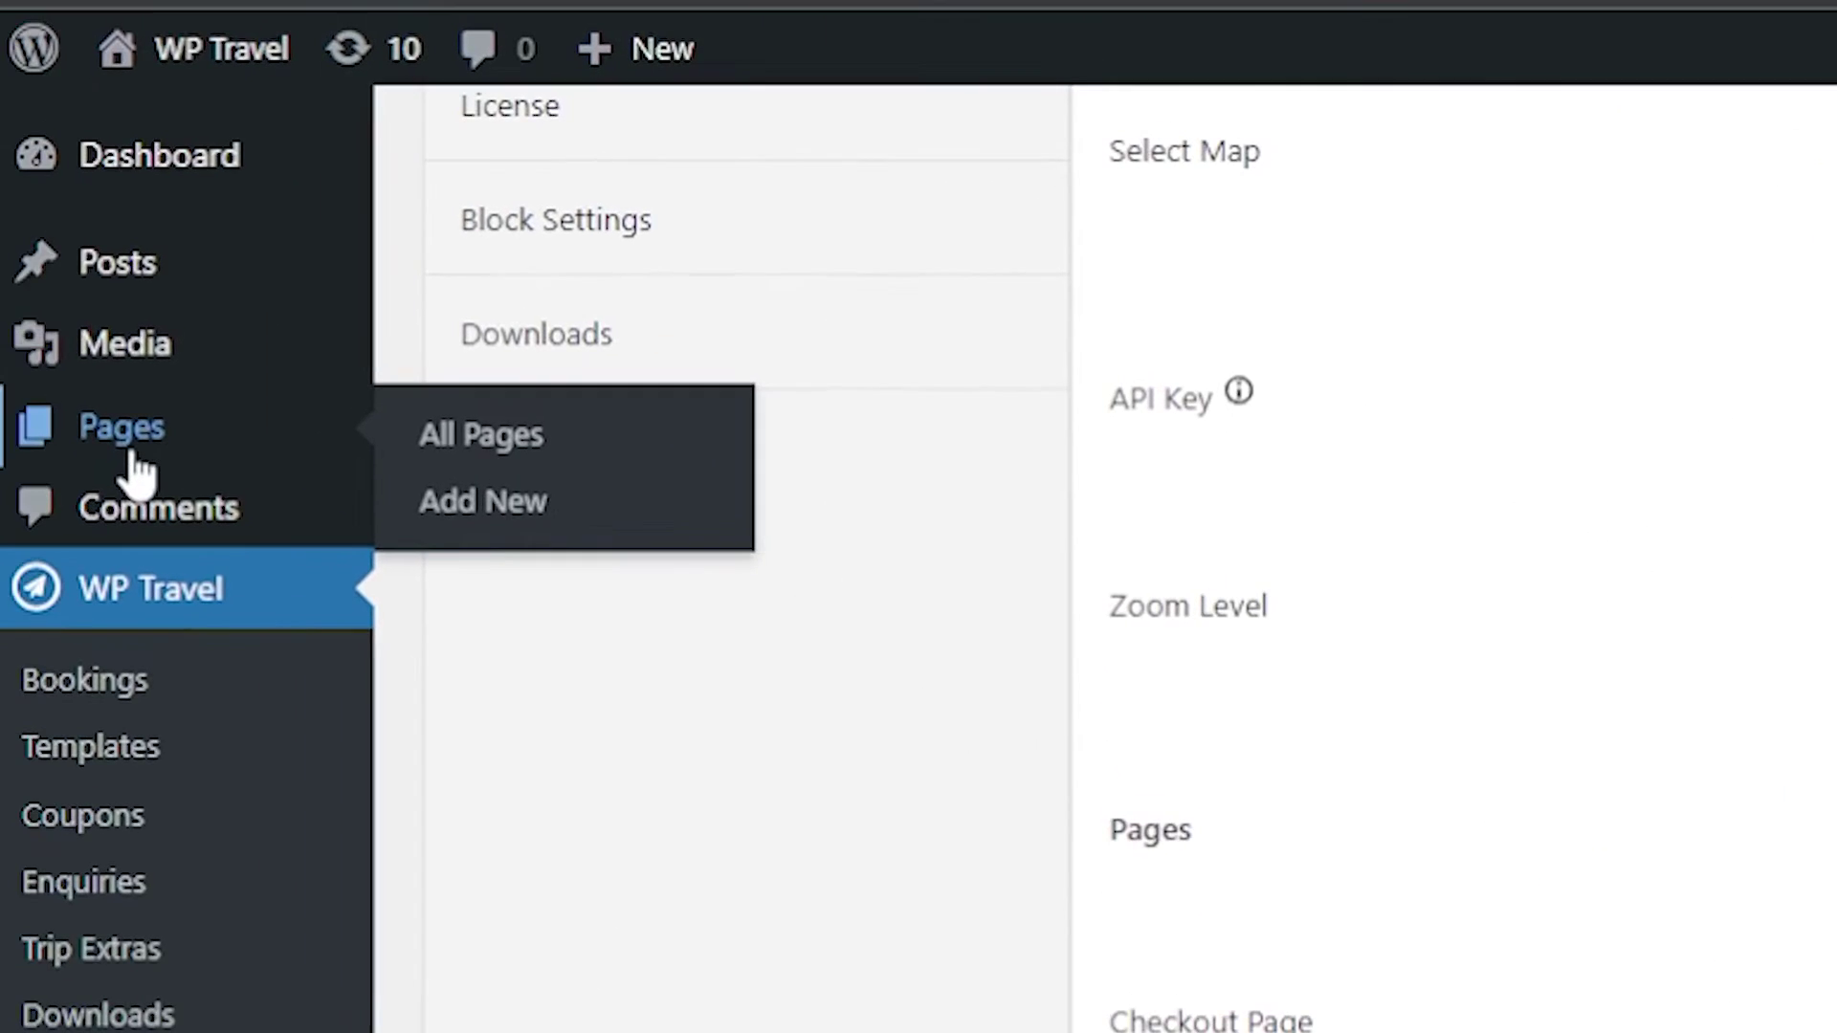
left_click(536, 469)
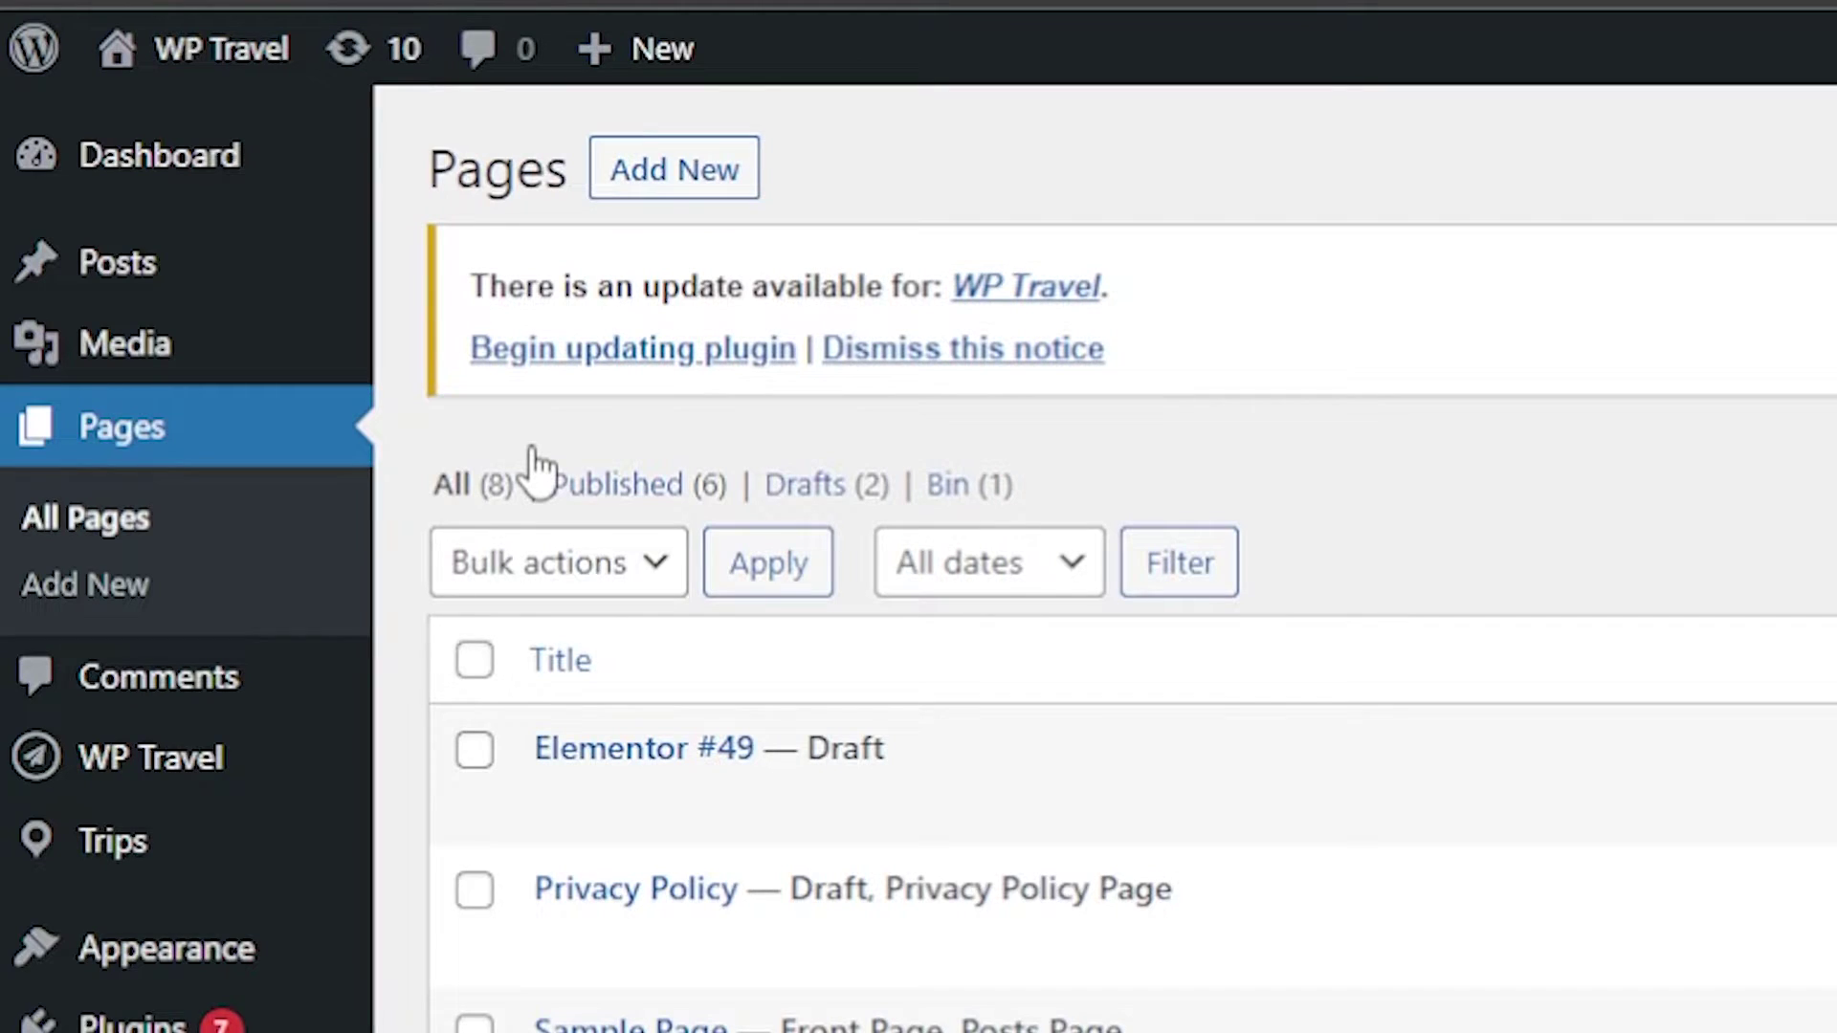
left_click(662, 191)
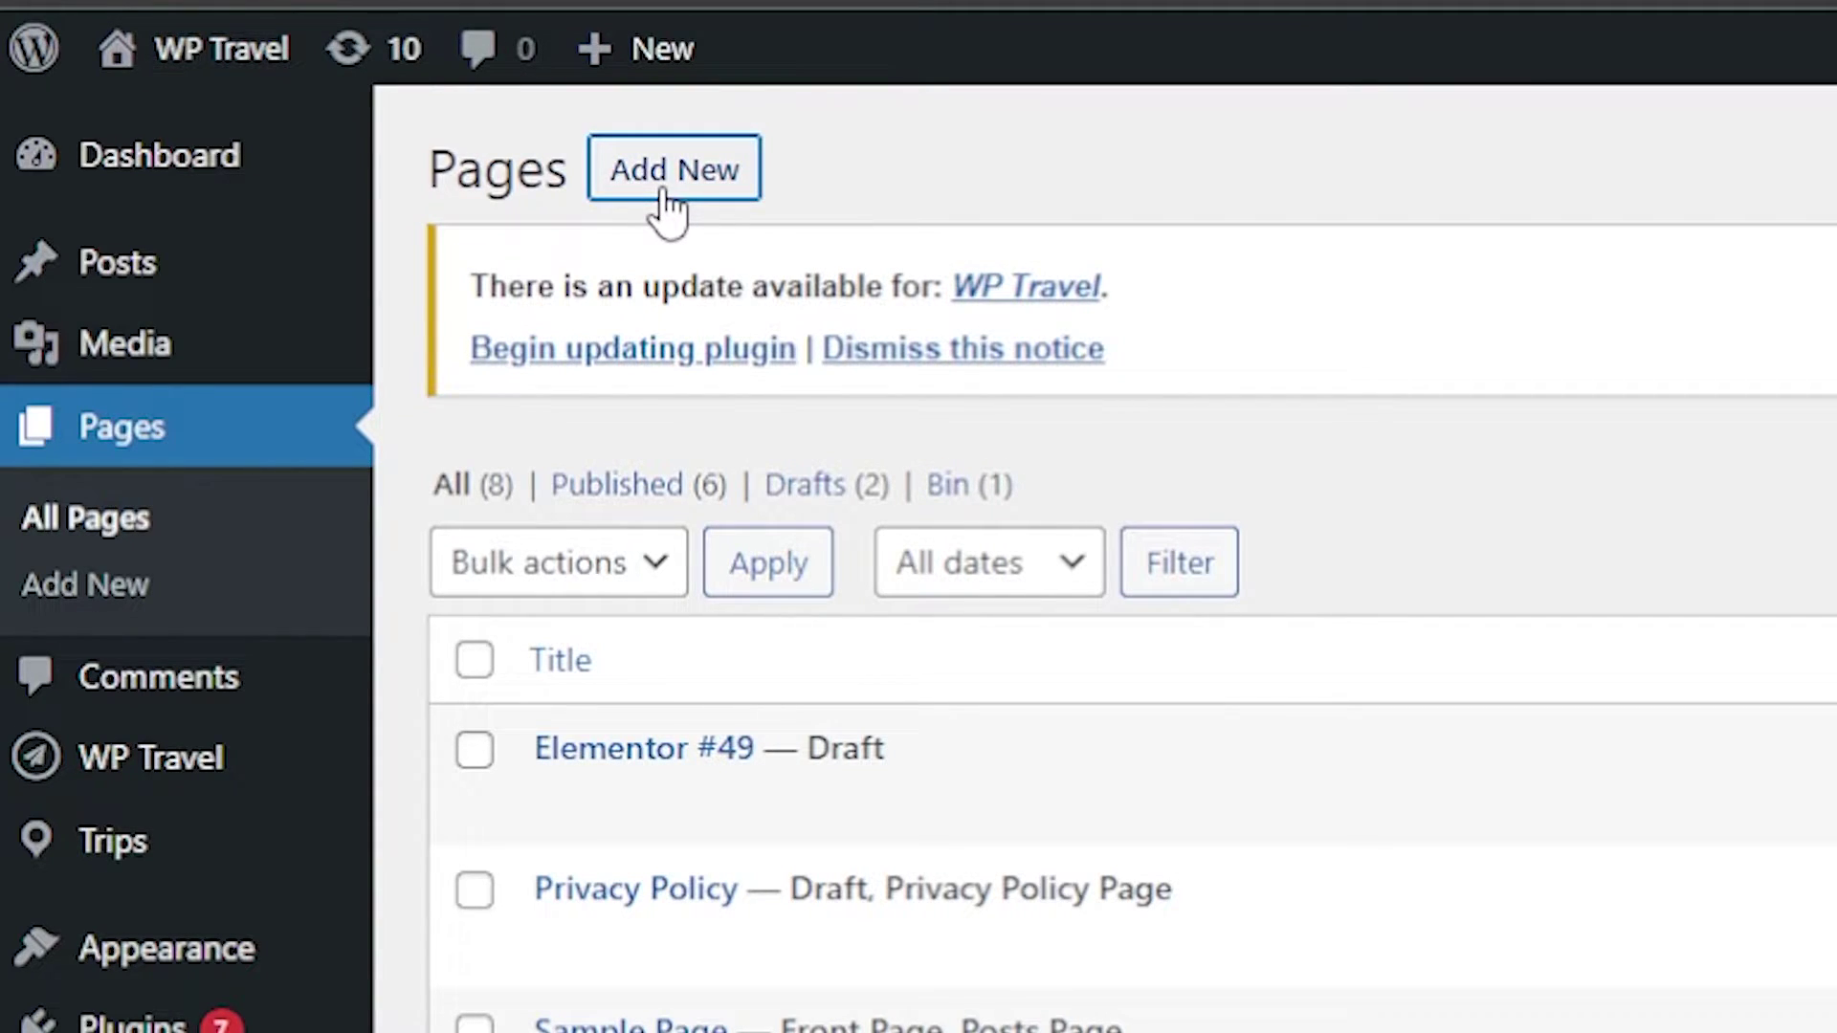
type("Wp Travel Checkout")
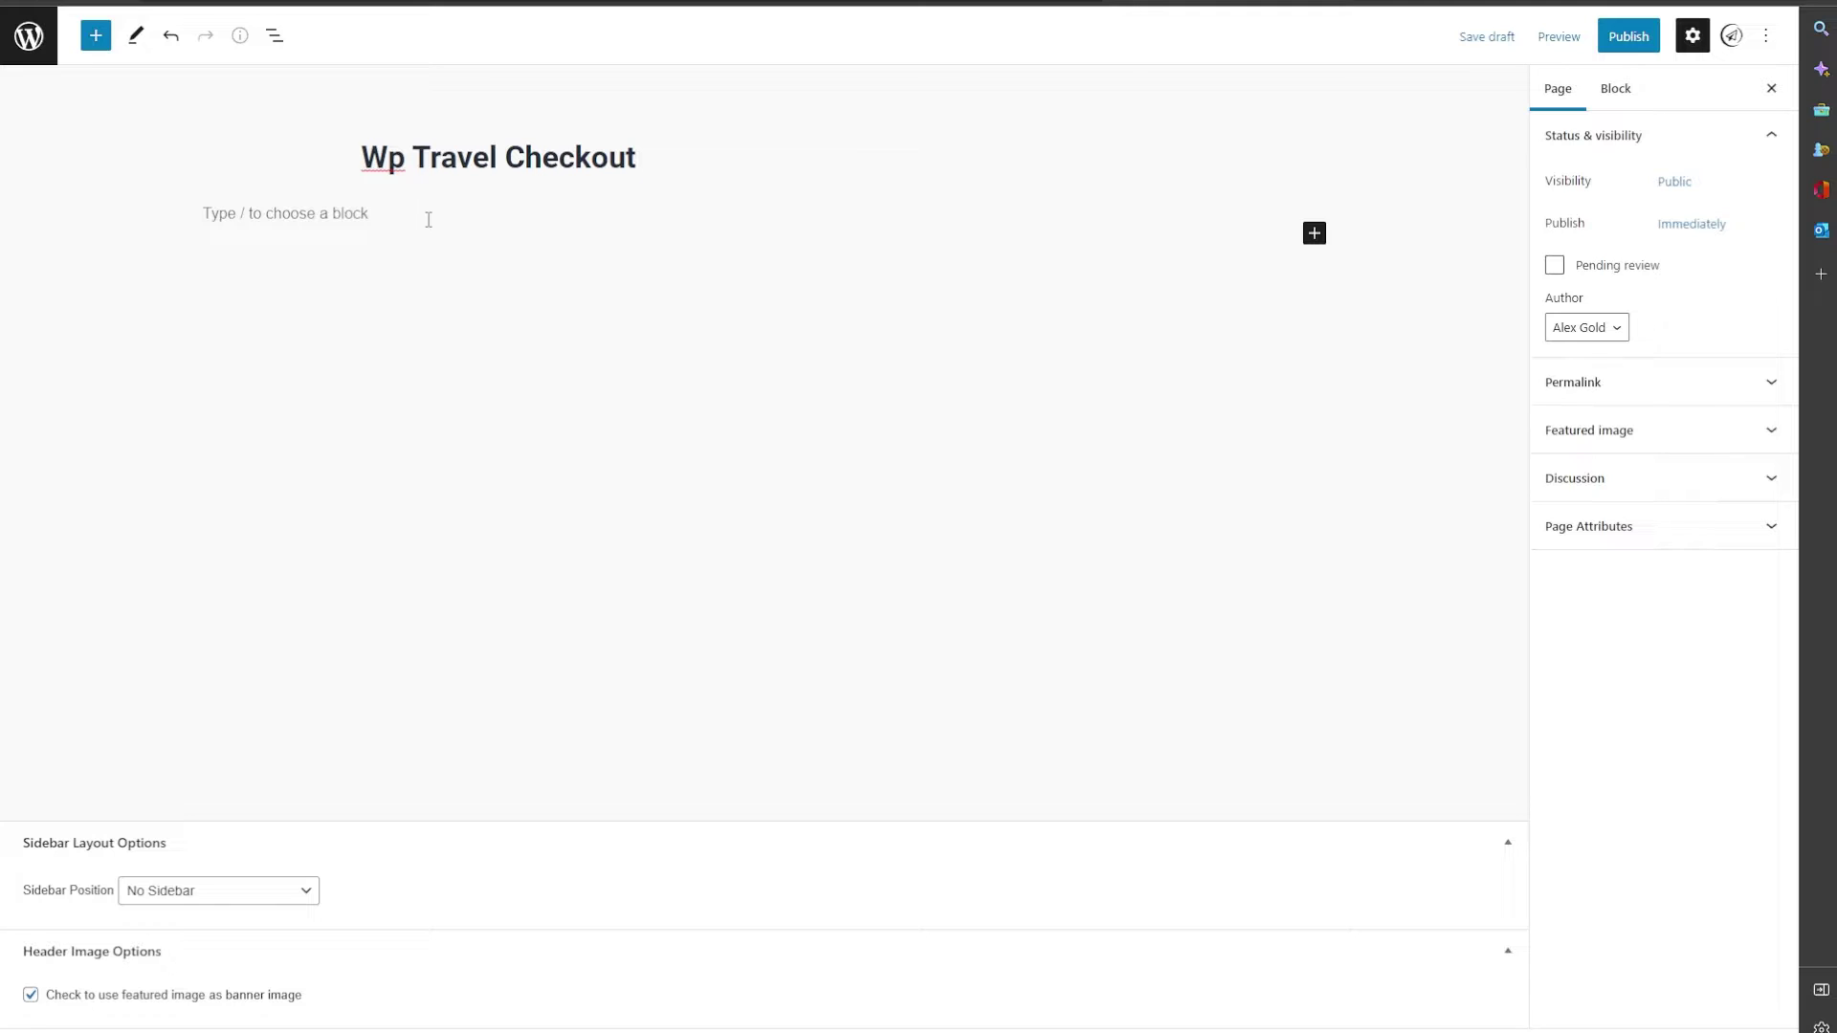
Paste the [wp_travel_checkout] shortcode into the page body and publish it
left_click(341, 214)
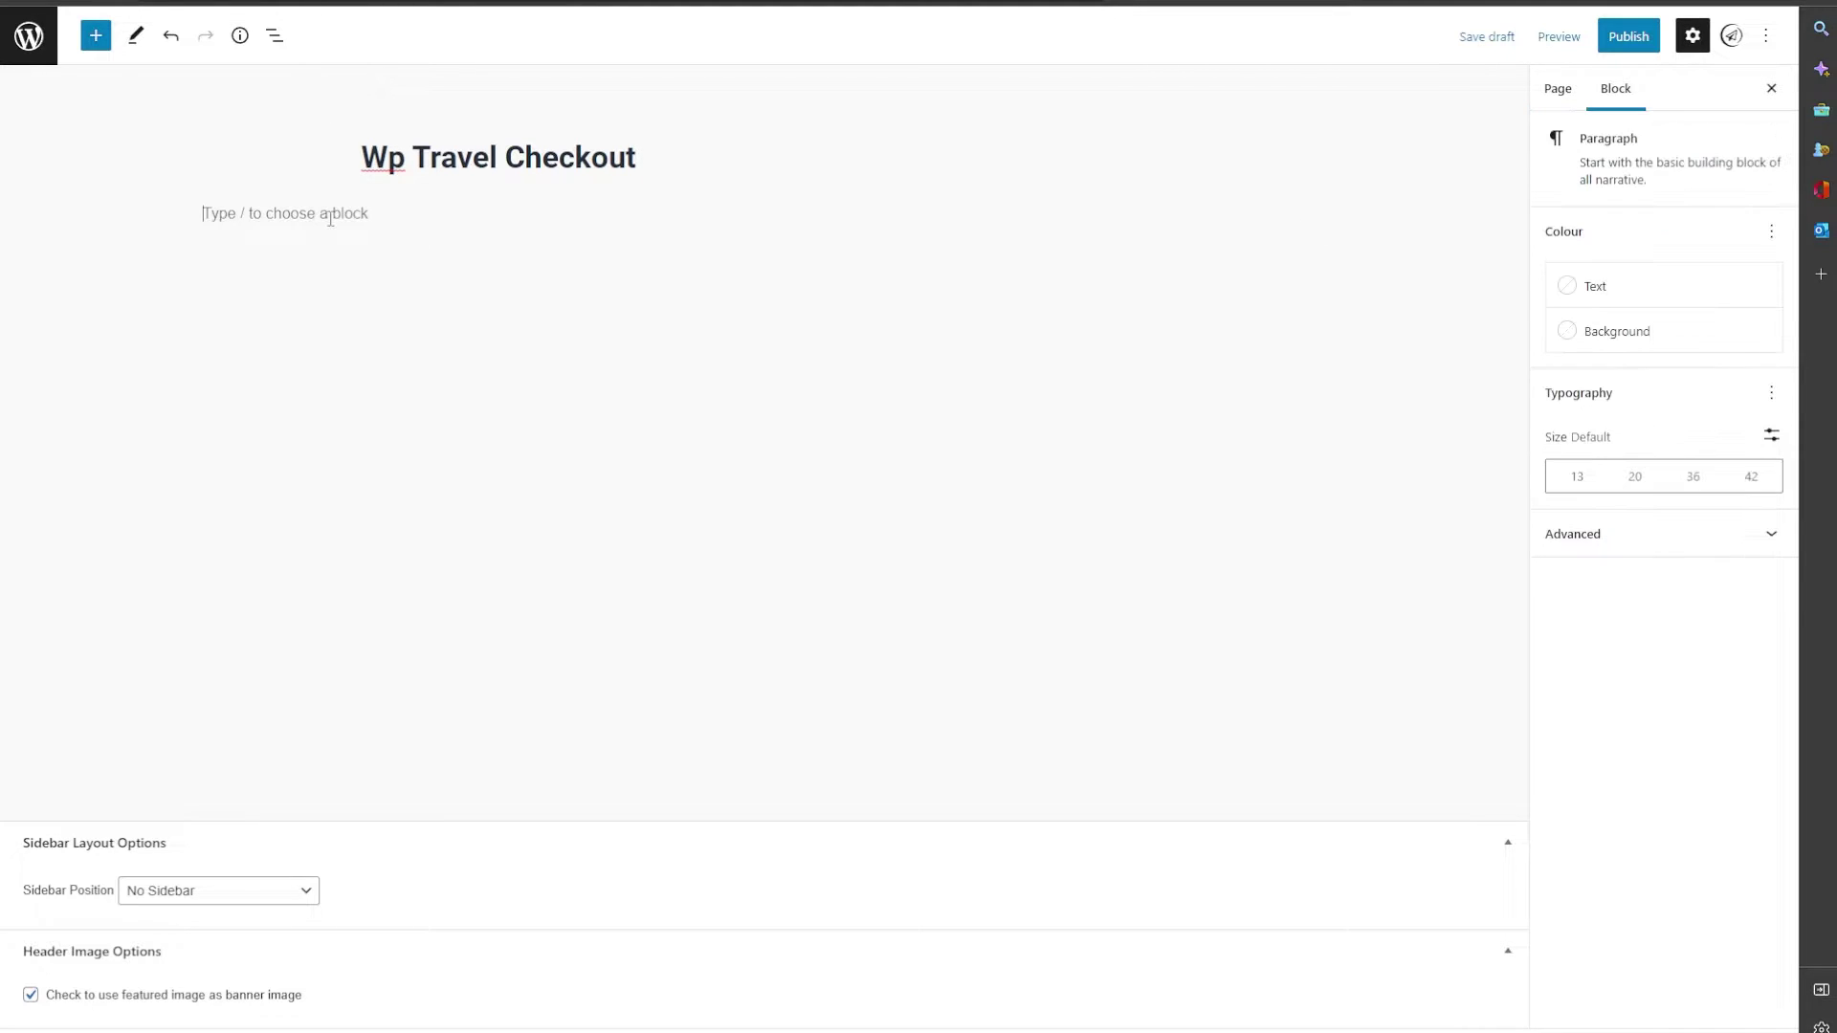
type("[wp_travel_checkout]")
left_click(350, 275)
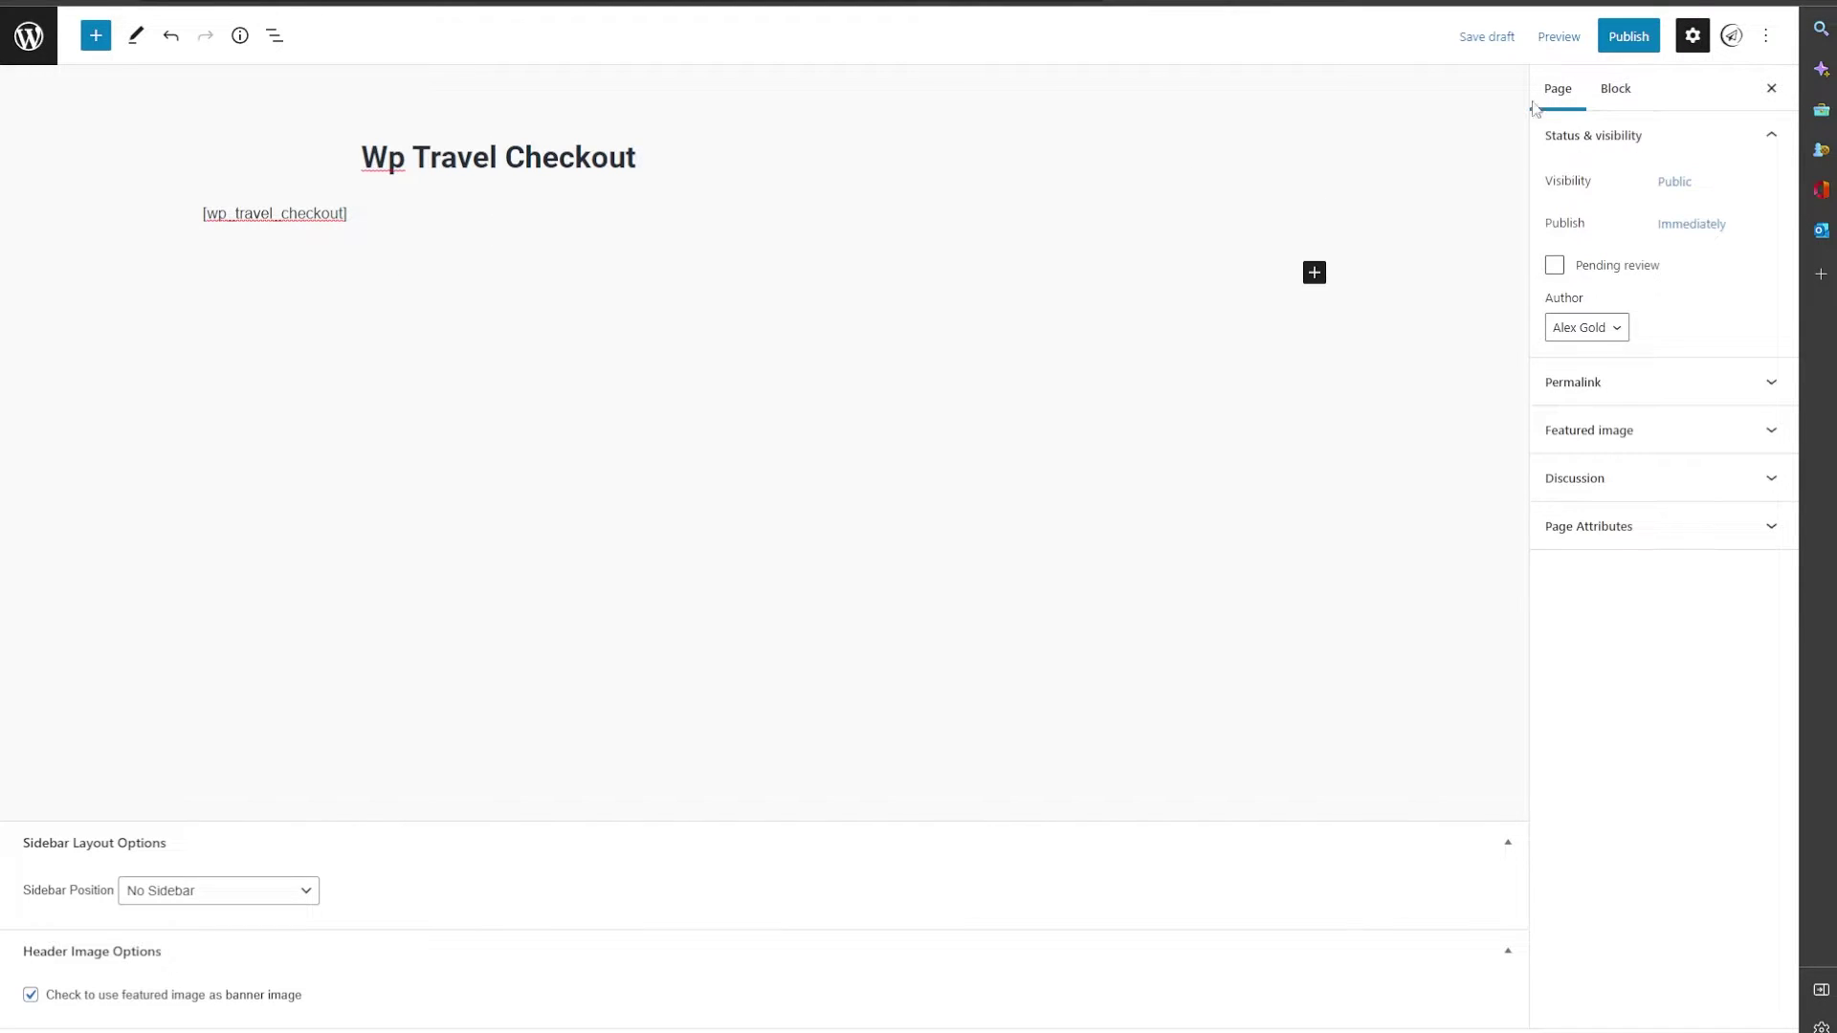
left_click(1628, 44)
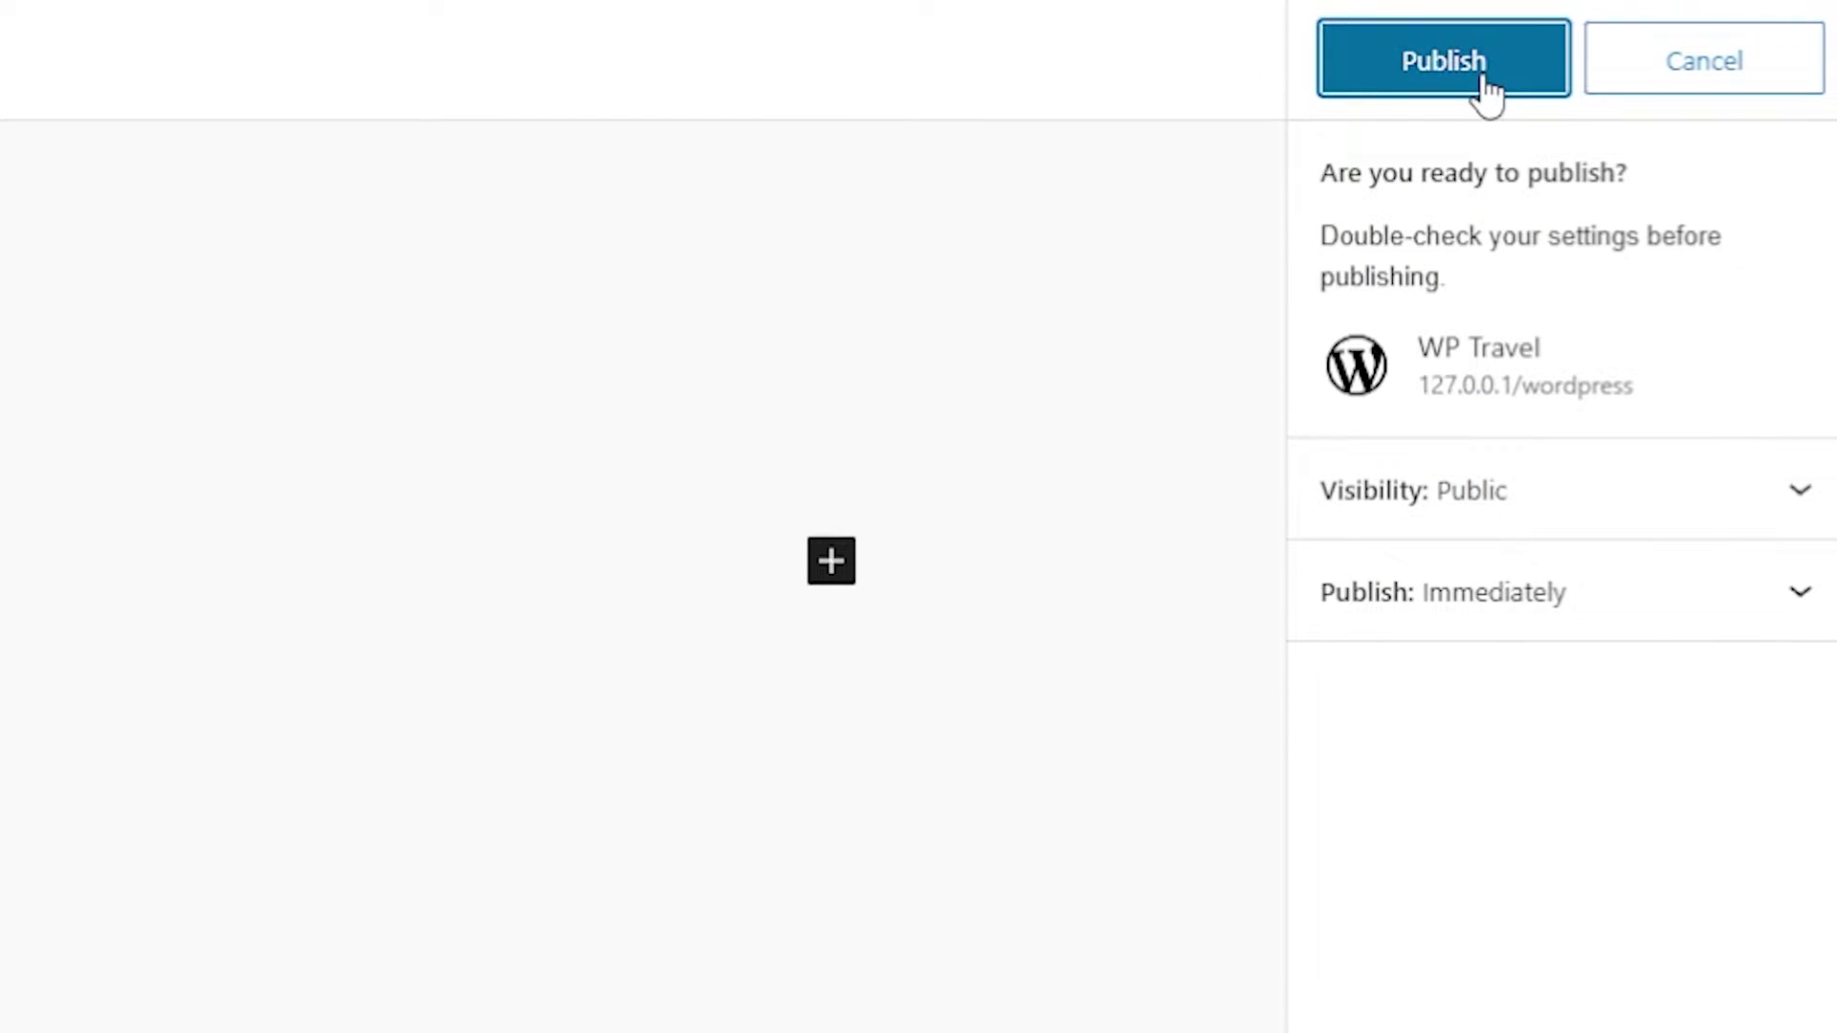
left_click(1491, 88)
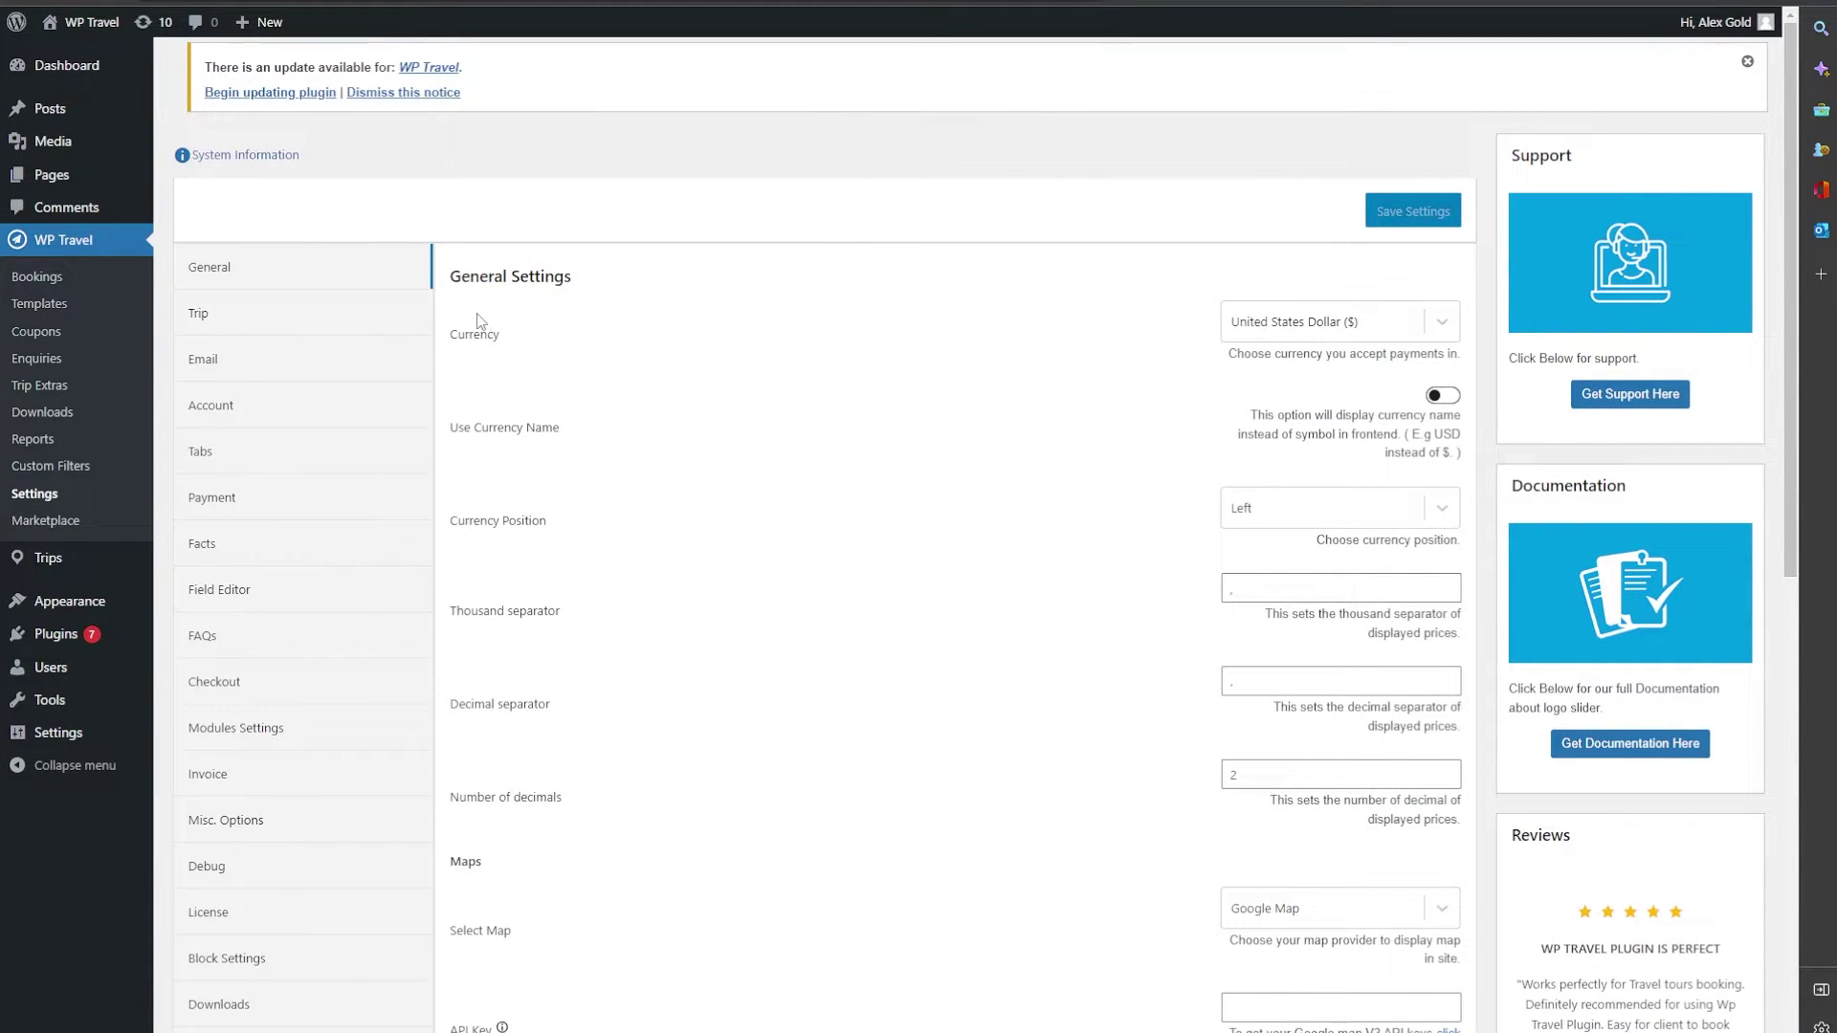
Select WP Travel Checkout in the Checkout Page dropdown under Pages
middle_click(1073, 394)
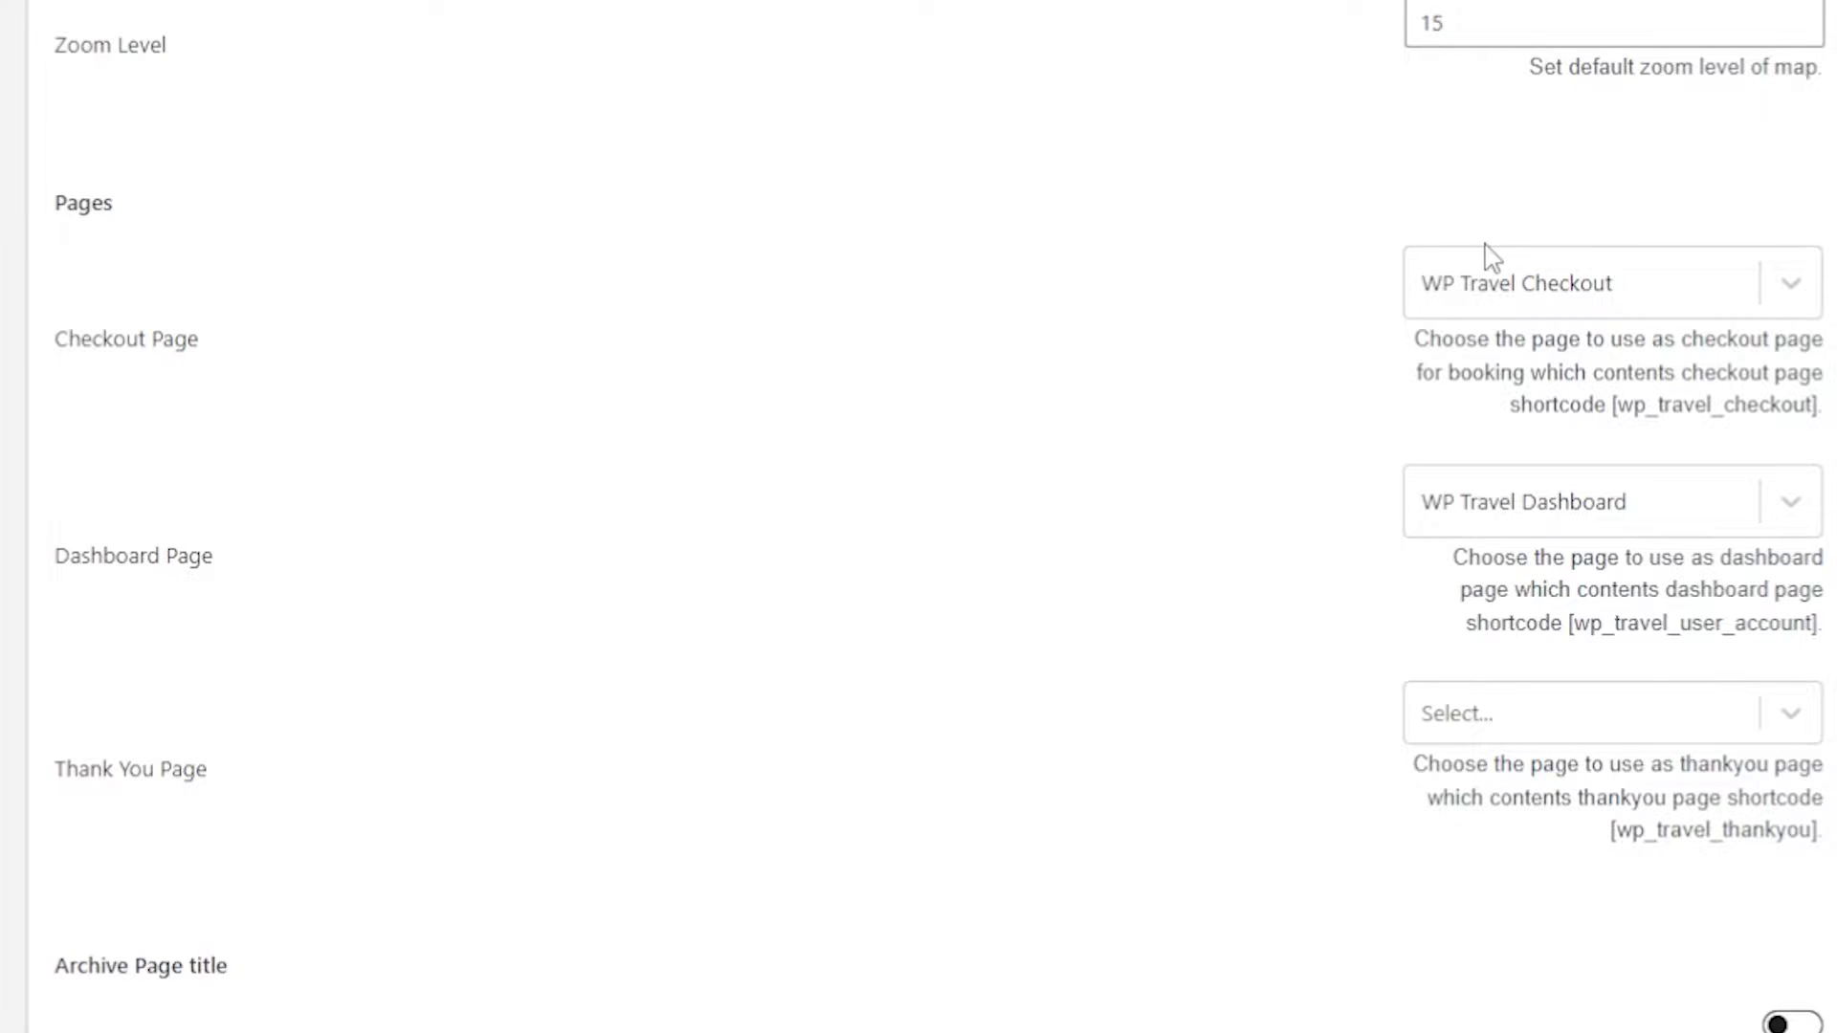
left_click(1789, 297)
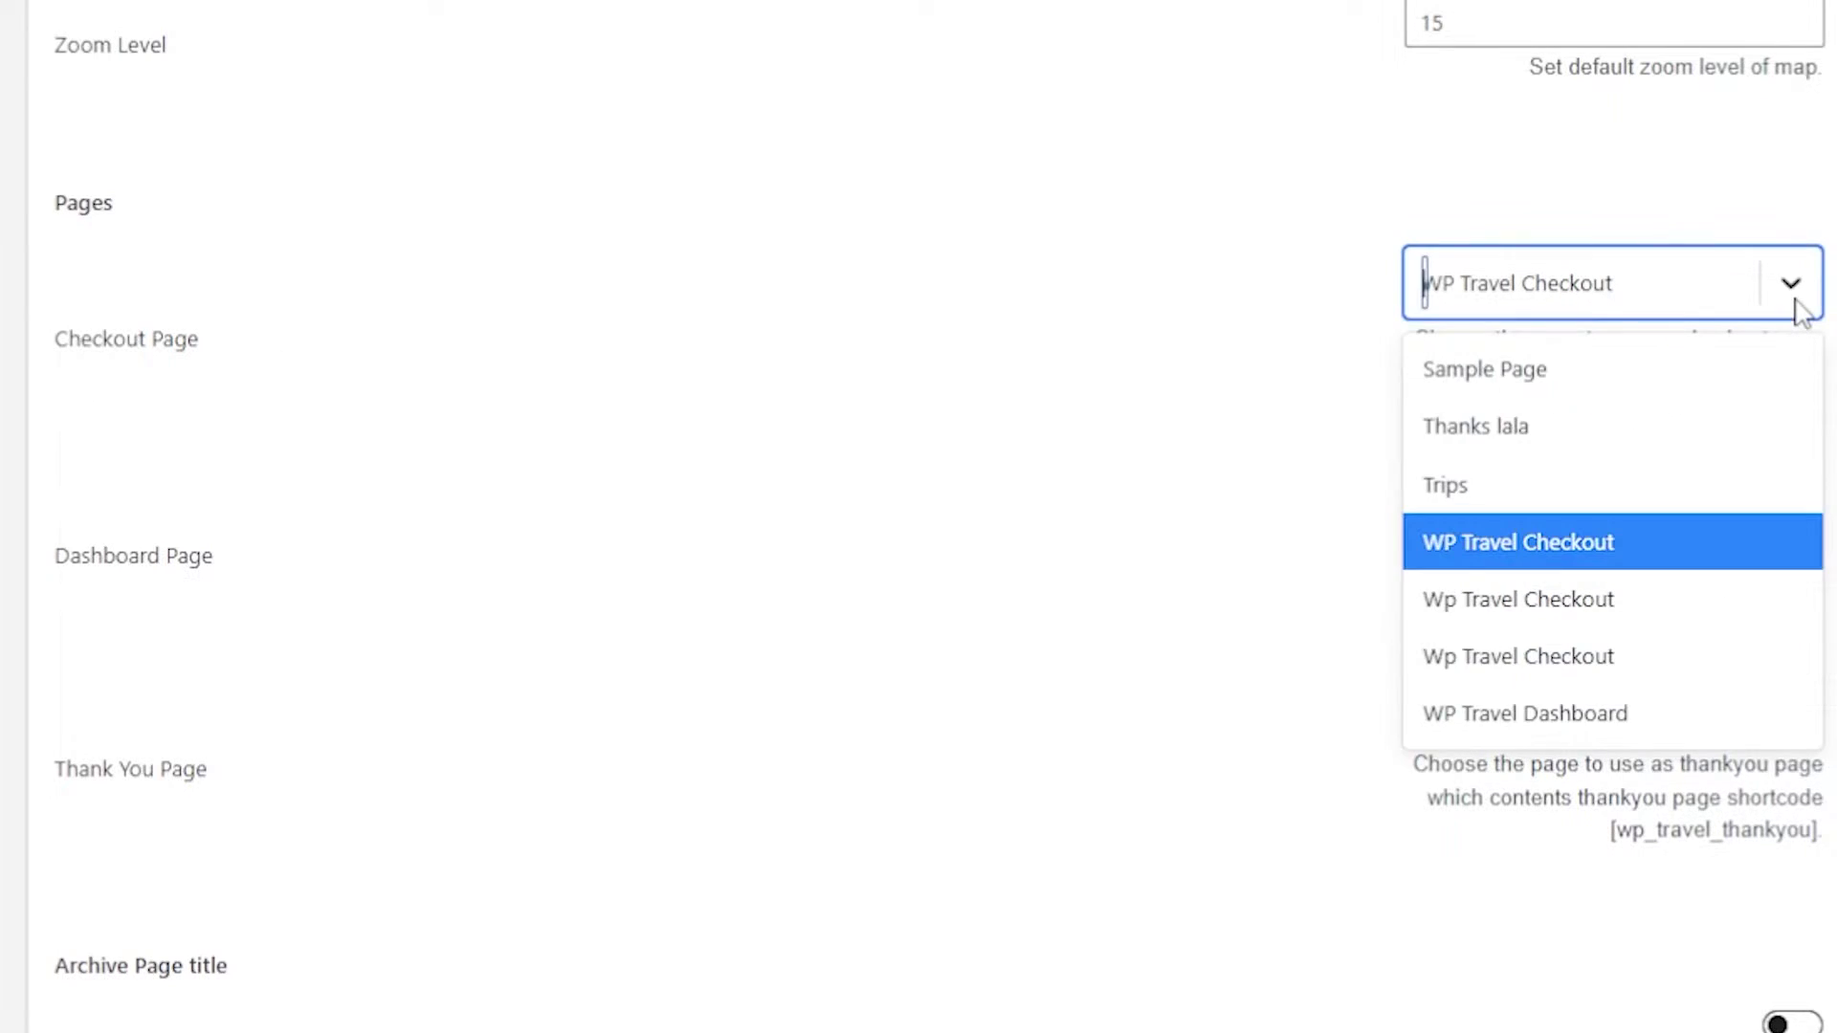
left_click(1795, 305)
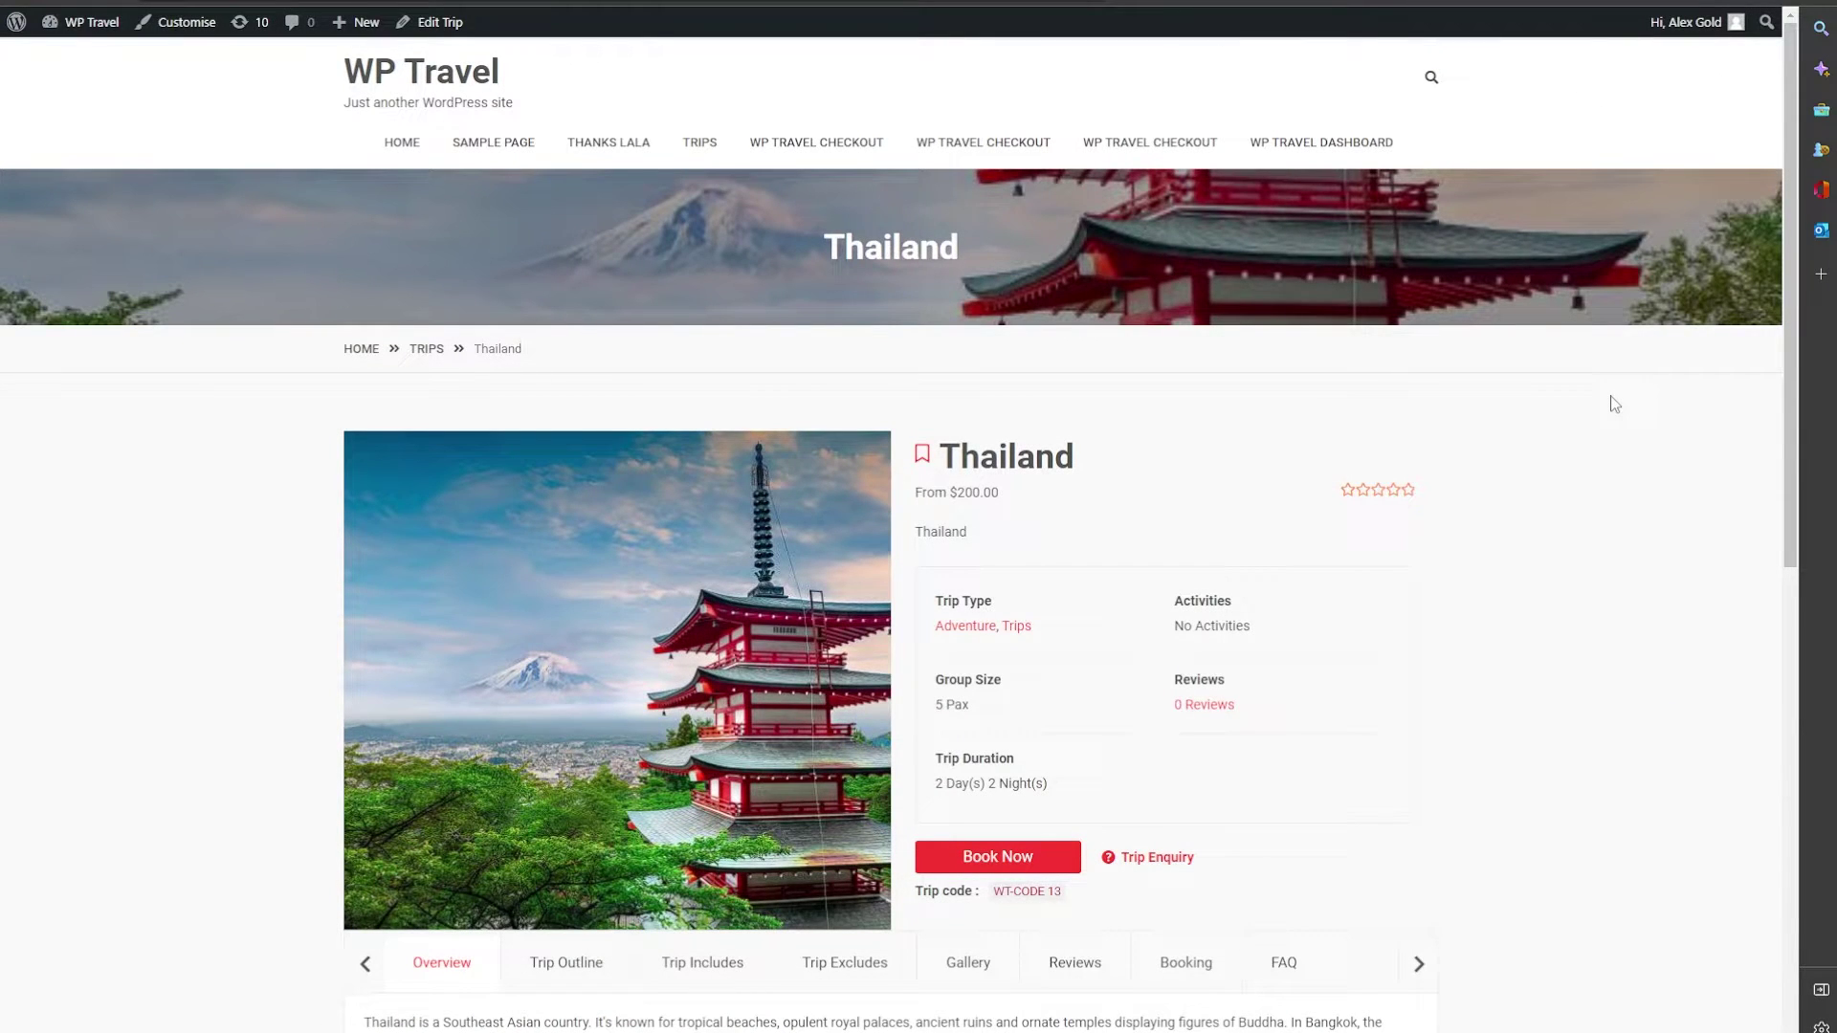
Book the Thailand trip for July 31, Regular pricing, one adult, and review the $200.00 checkout
scroll(1615, 421, "down", 5)
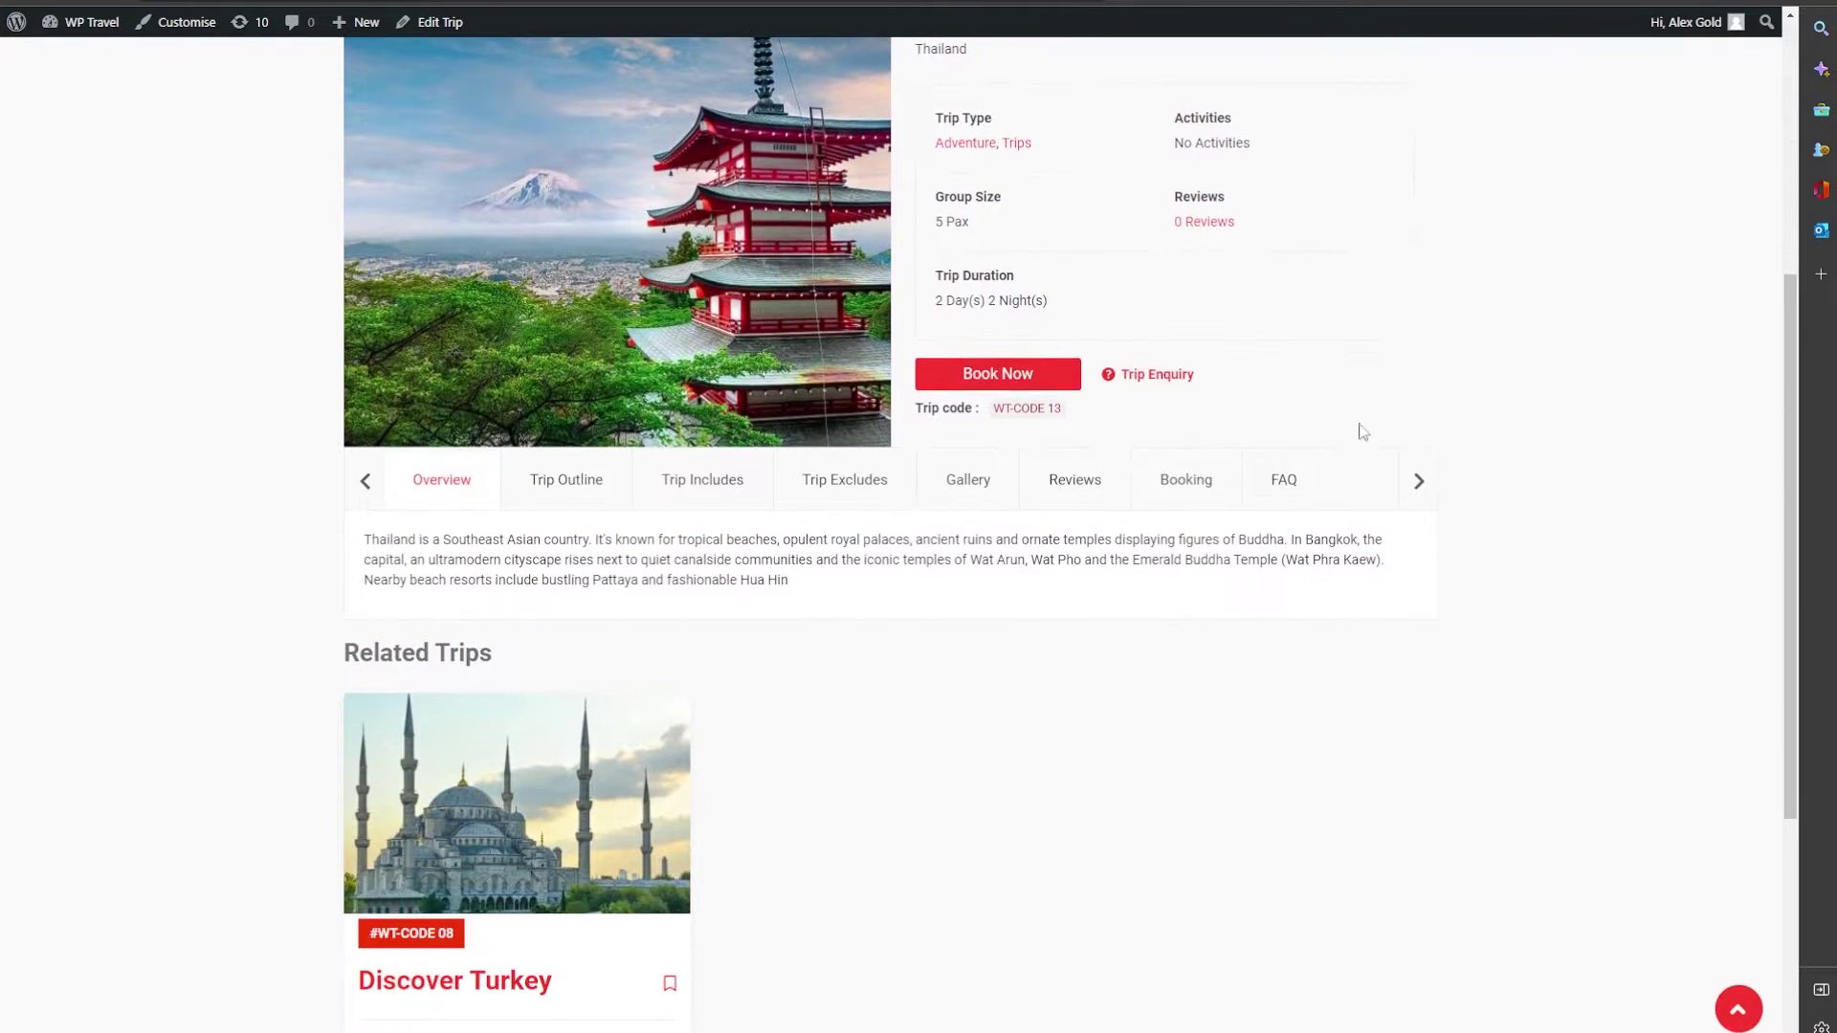
left_click(1049, 387)
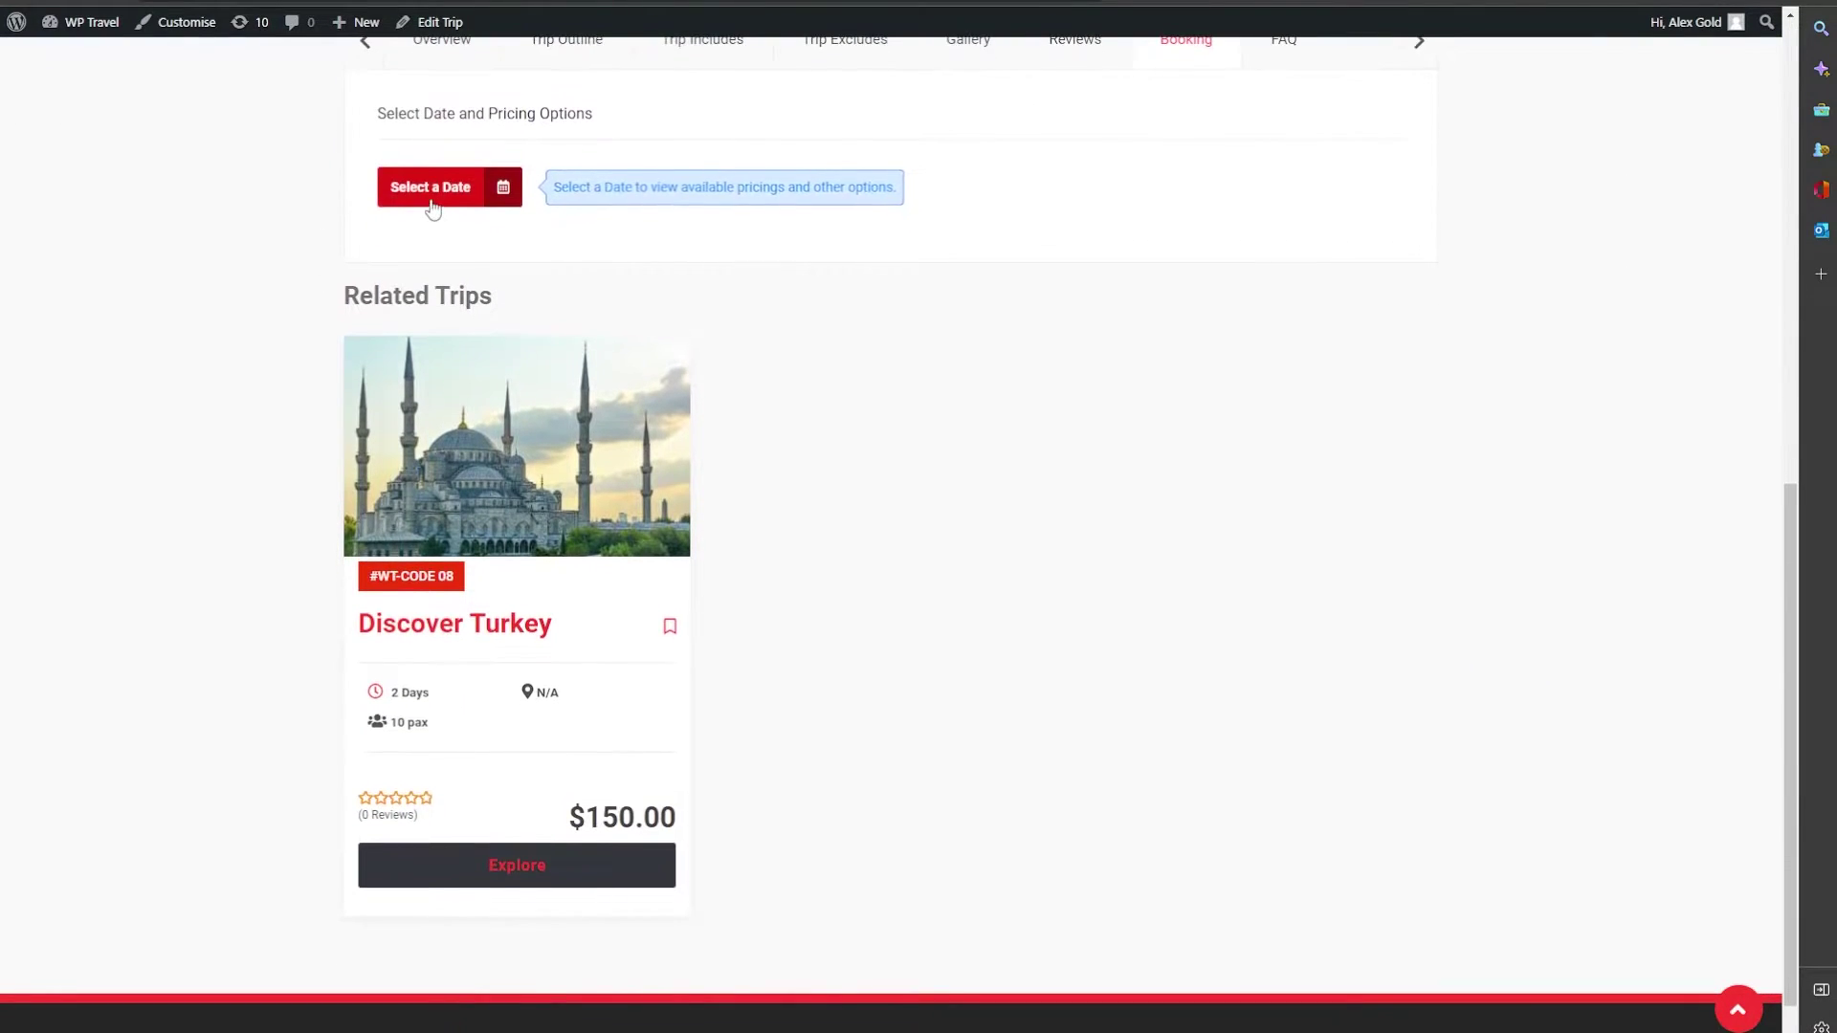
left_click(440, 187)
left_click(576, 492)
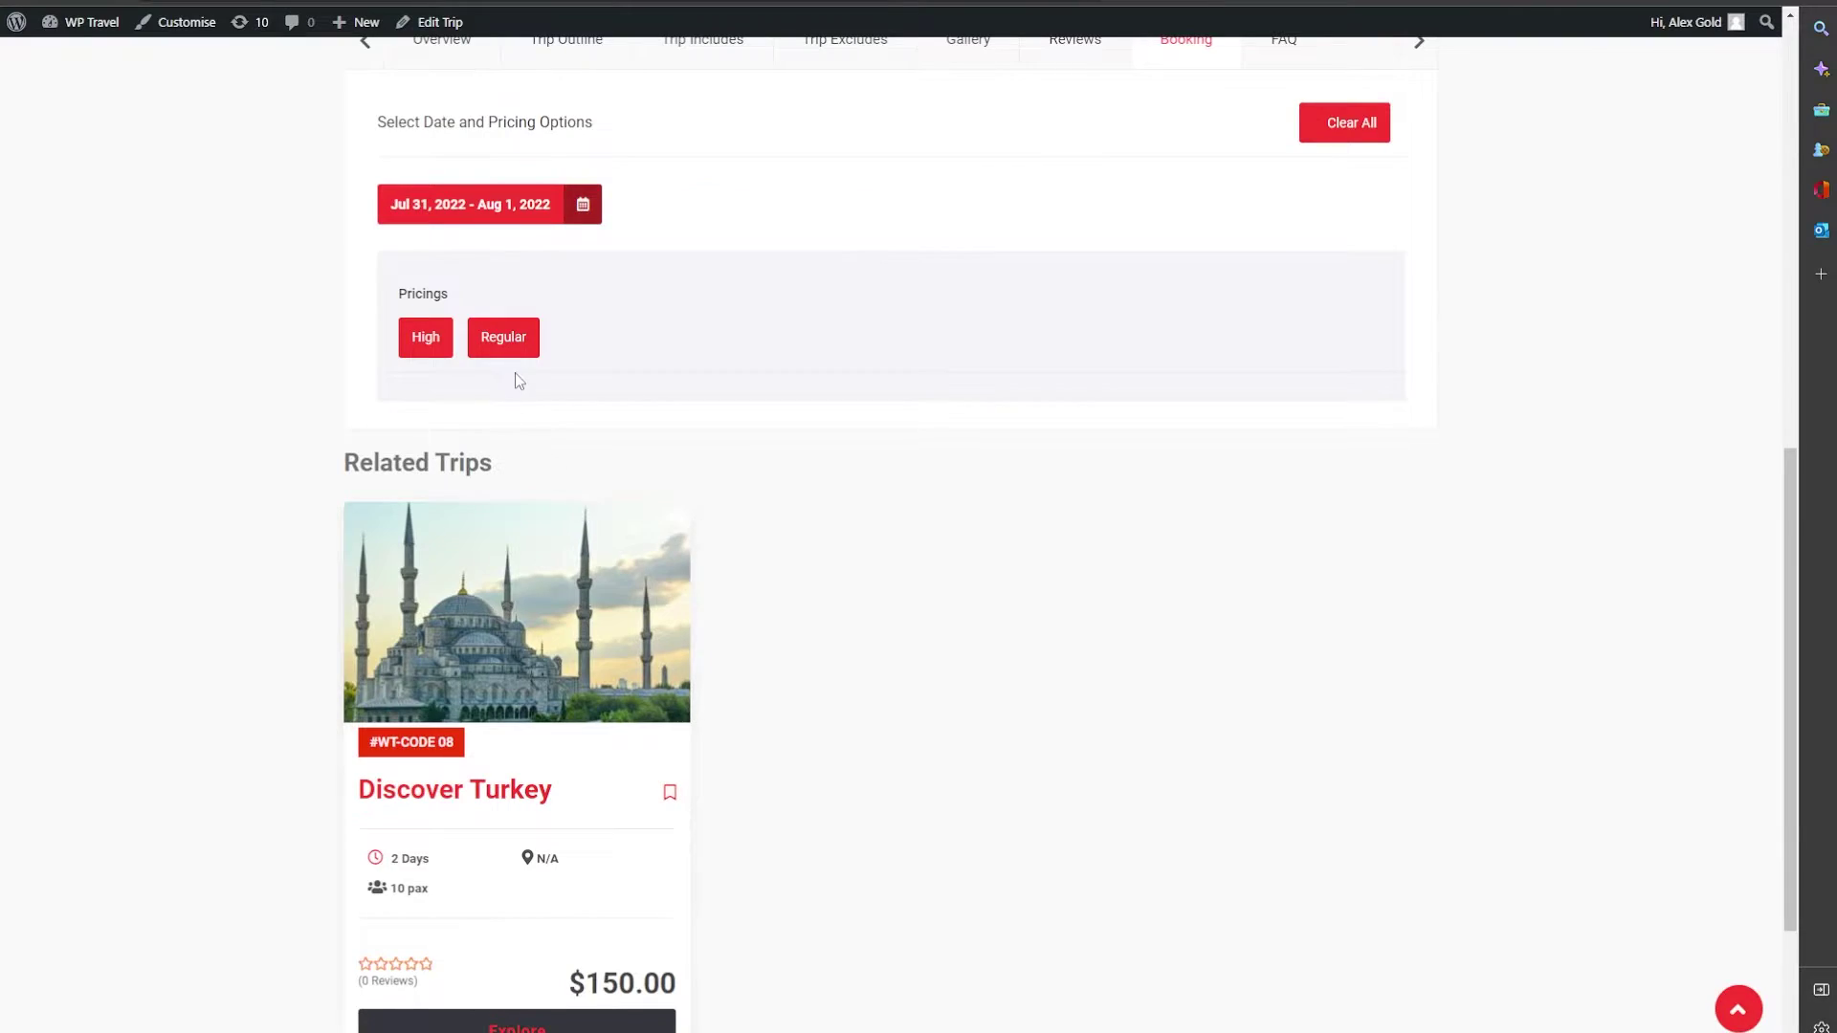
left_click(504, 338)
left_click(1366, 485)
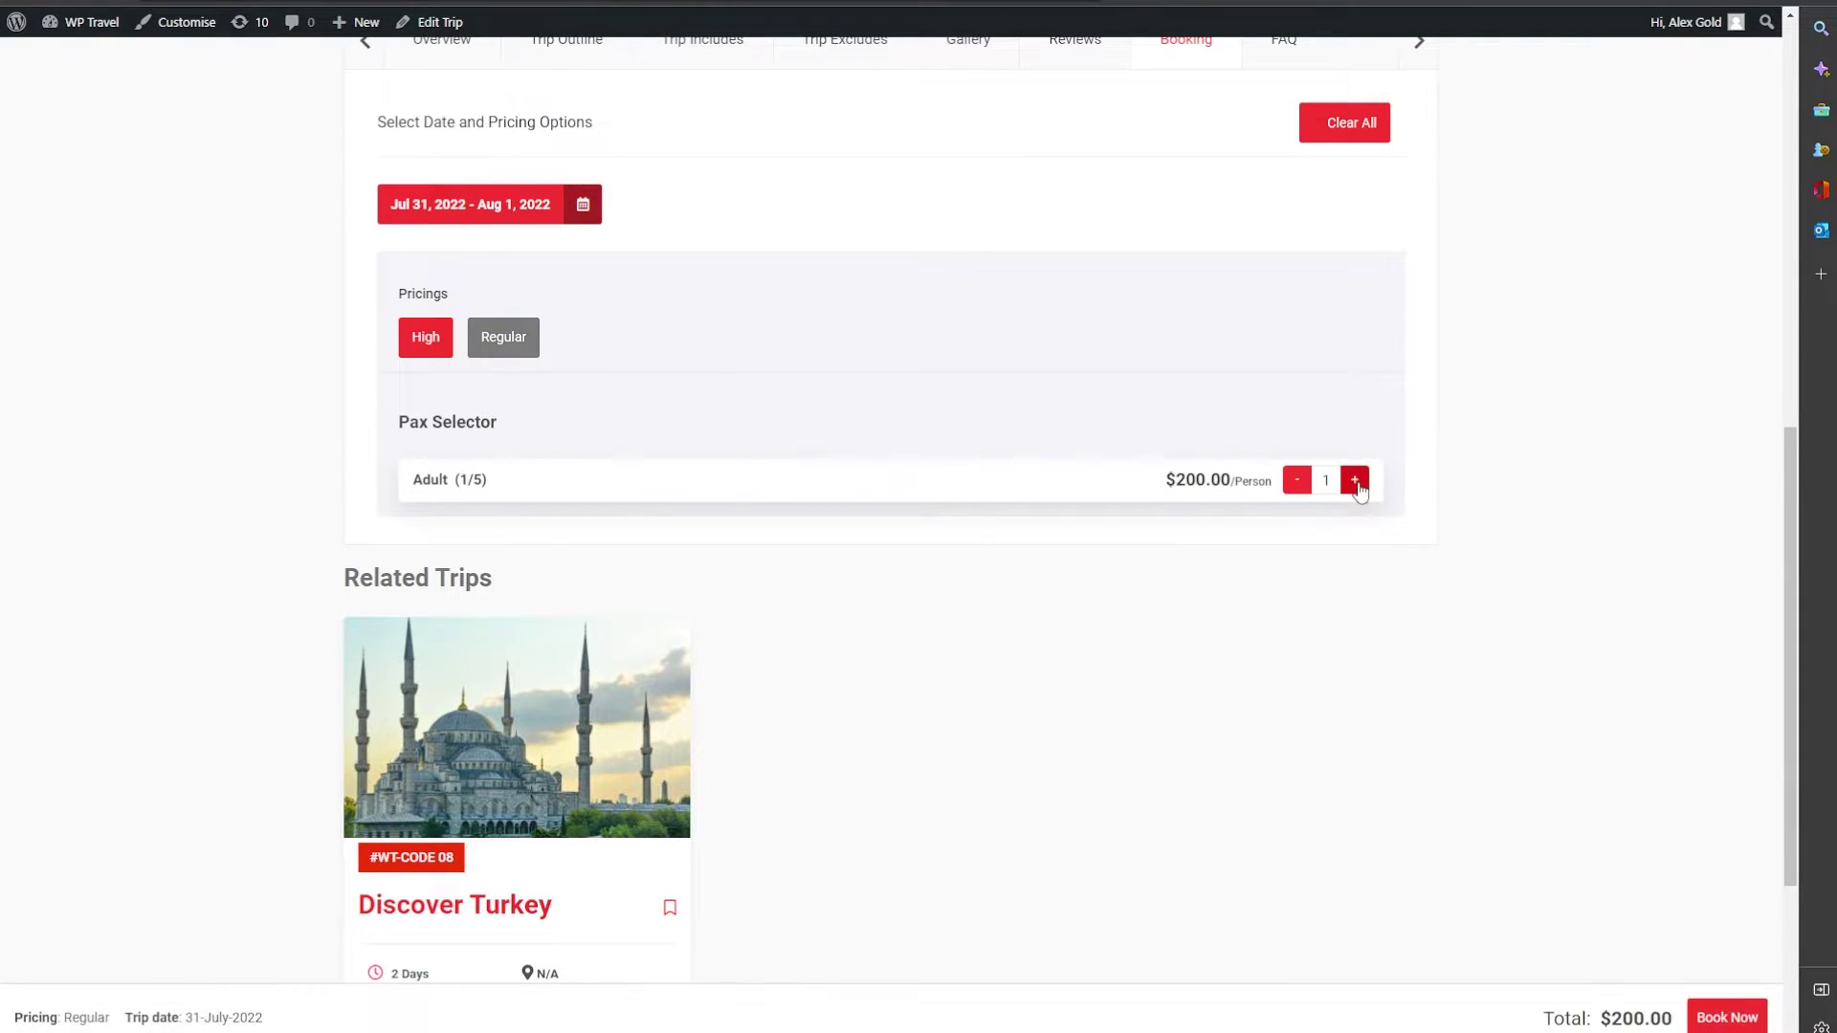
left_click(1723, 1017)
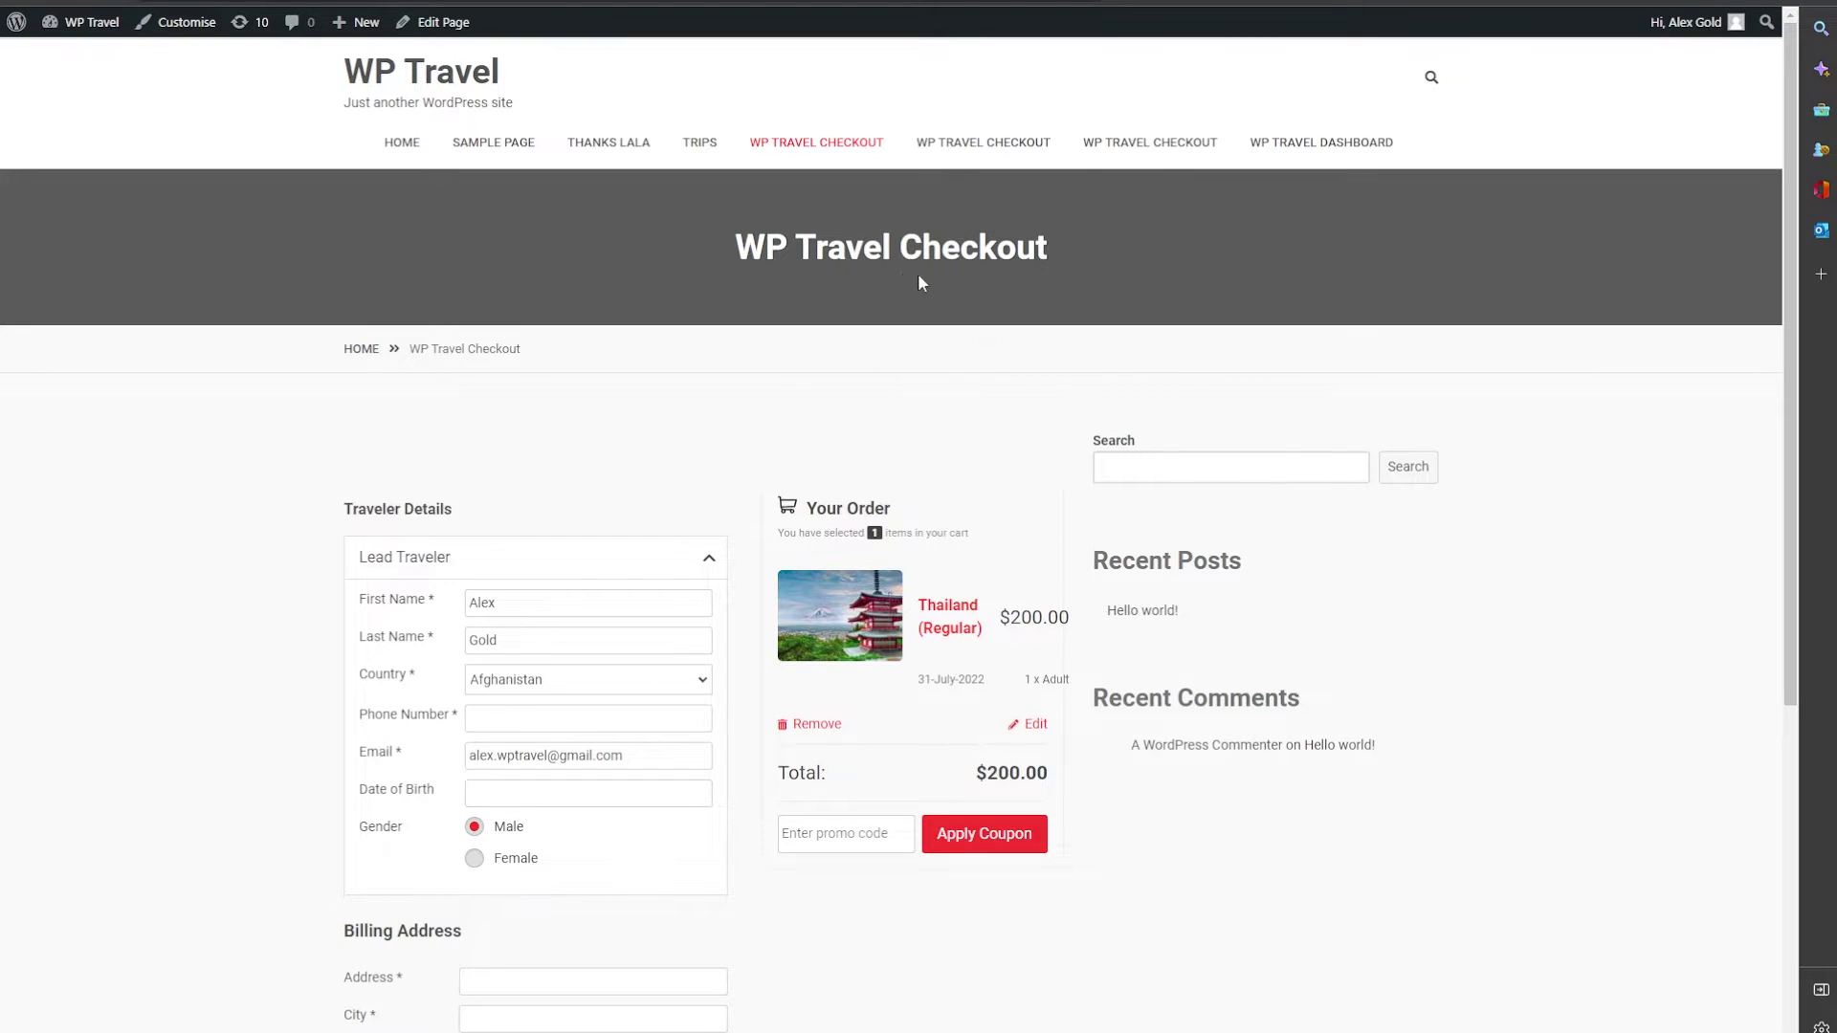
scroll(1604, 402, "down", 5)
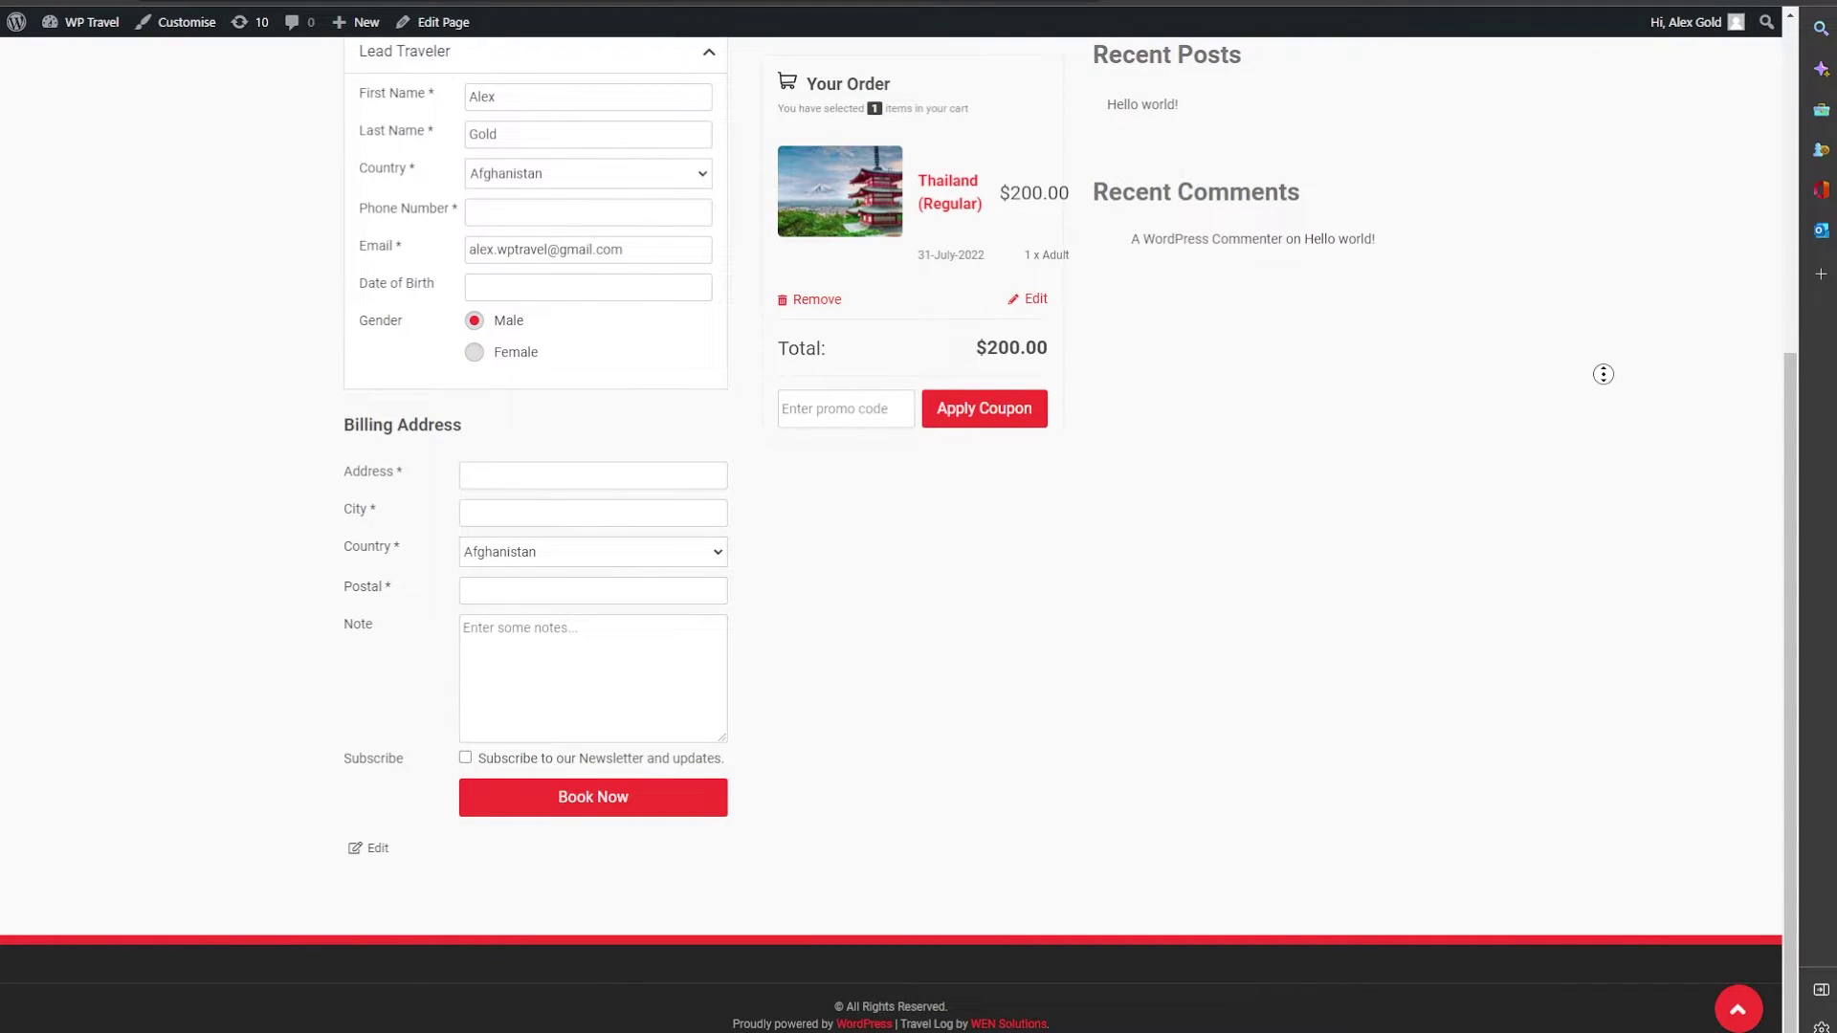
scroll(1600, 352, "up", 2)
scroll(1591, 359, "up", 1)
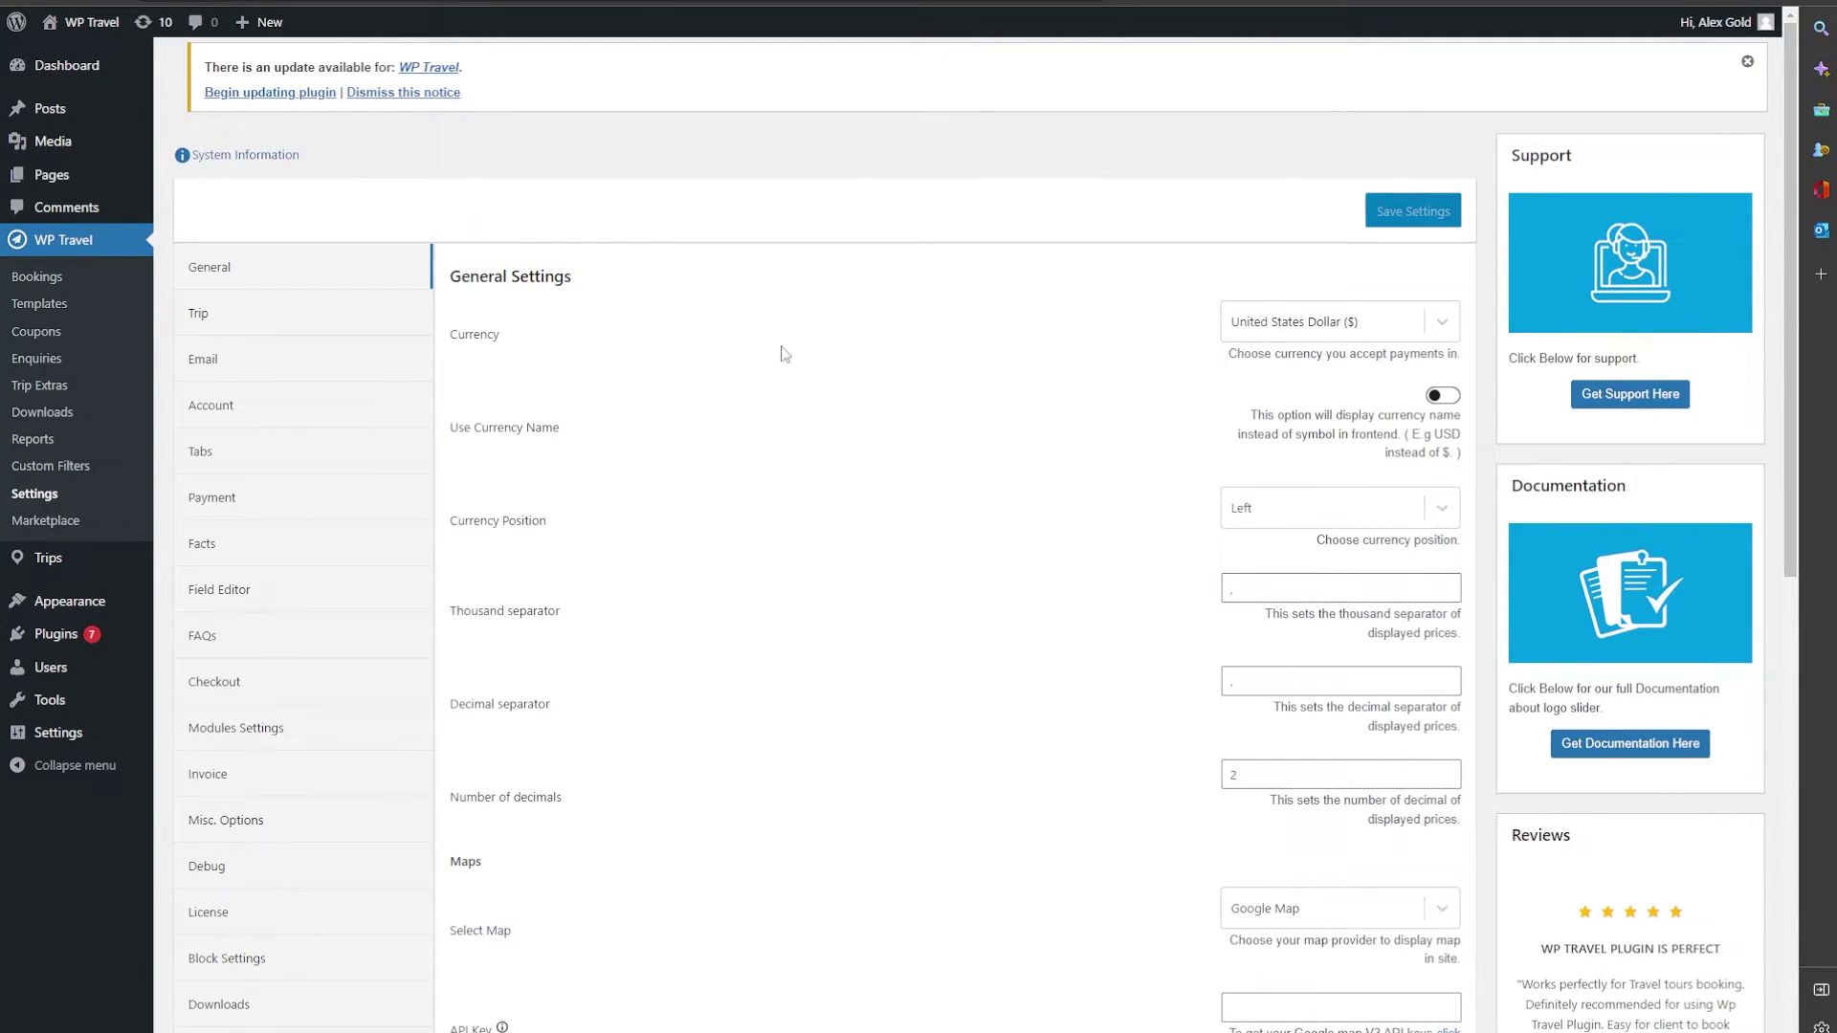
Select and copy the [wp_travel_user_account] shortcode from WP Travel's Pages settings
middle_click(857, 383)
scroll(886, 525, "down", 9)
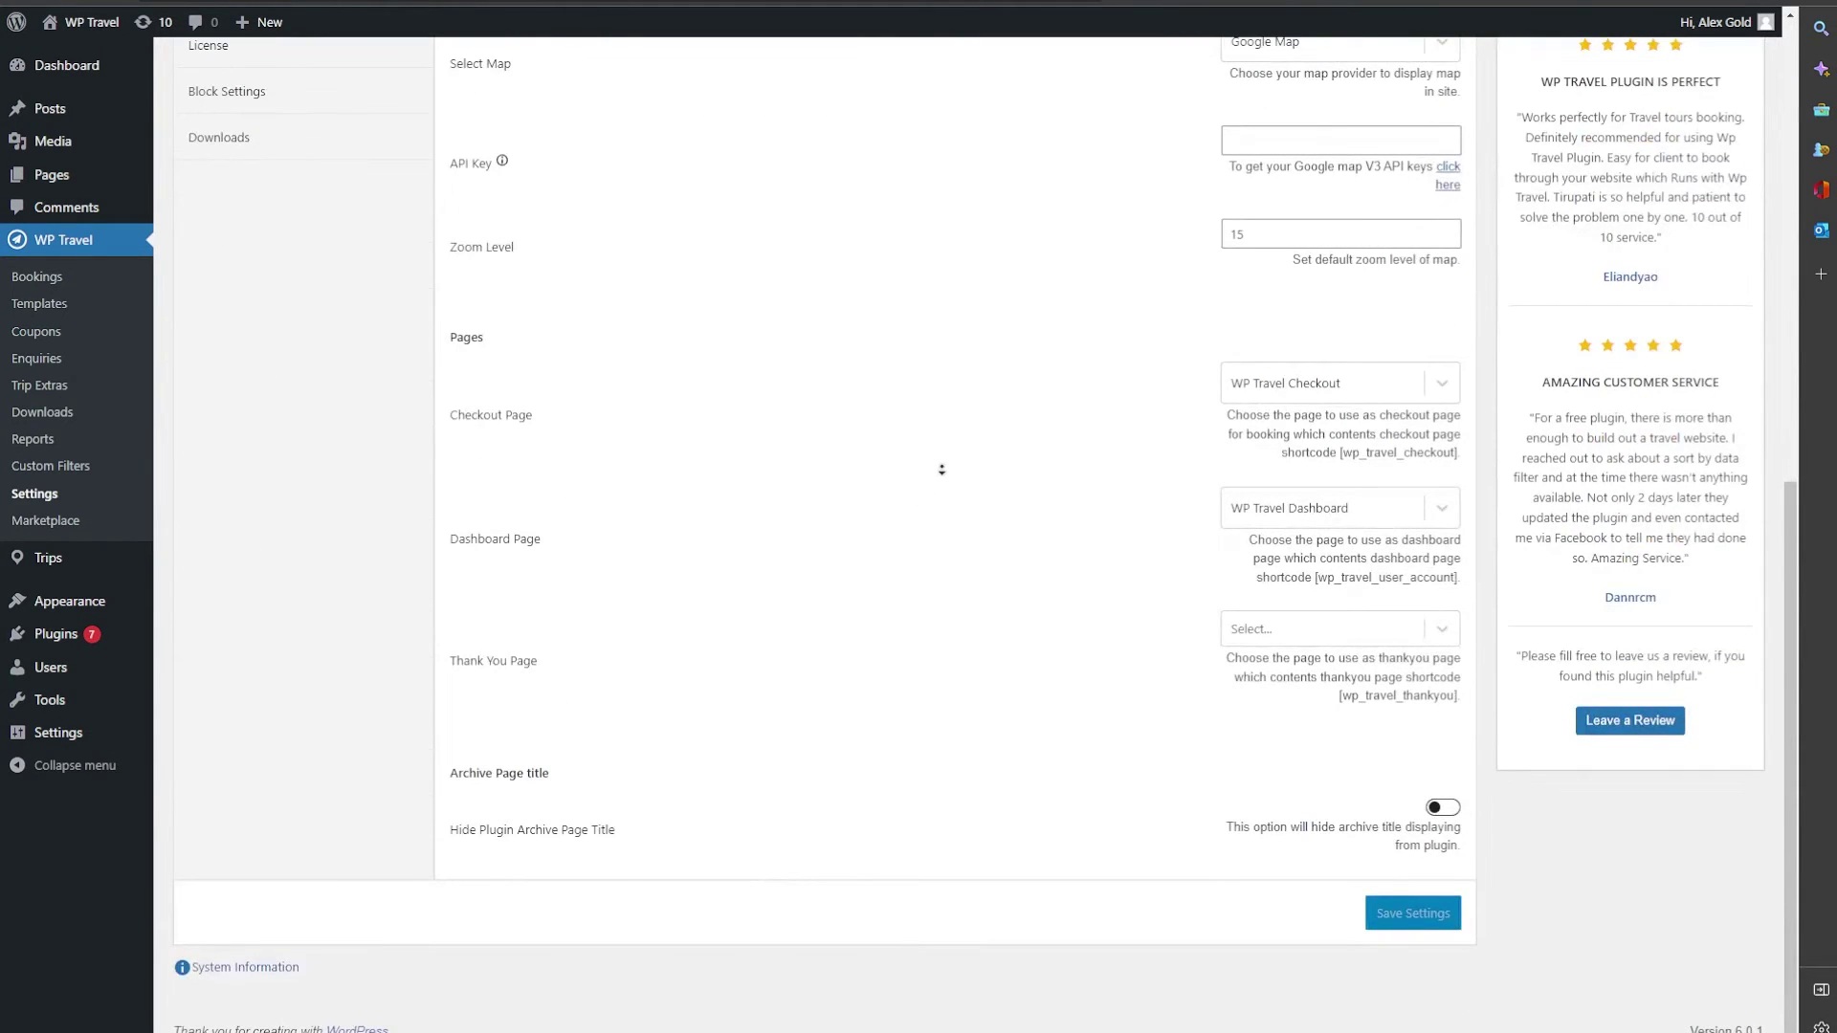
left_click(942, 469)
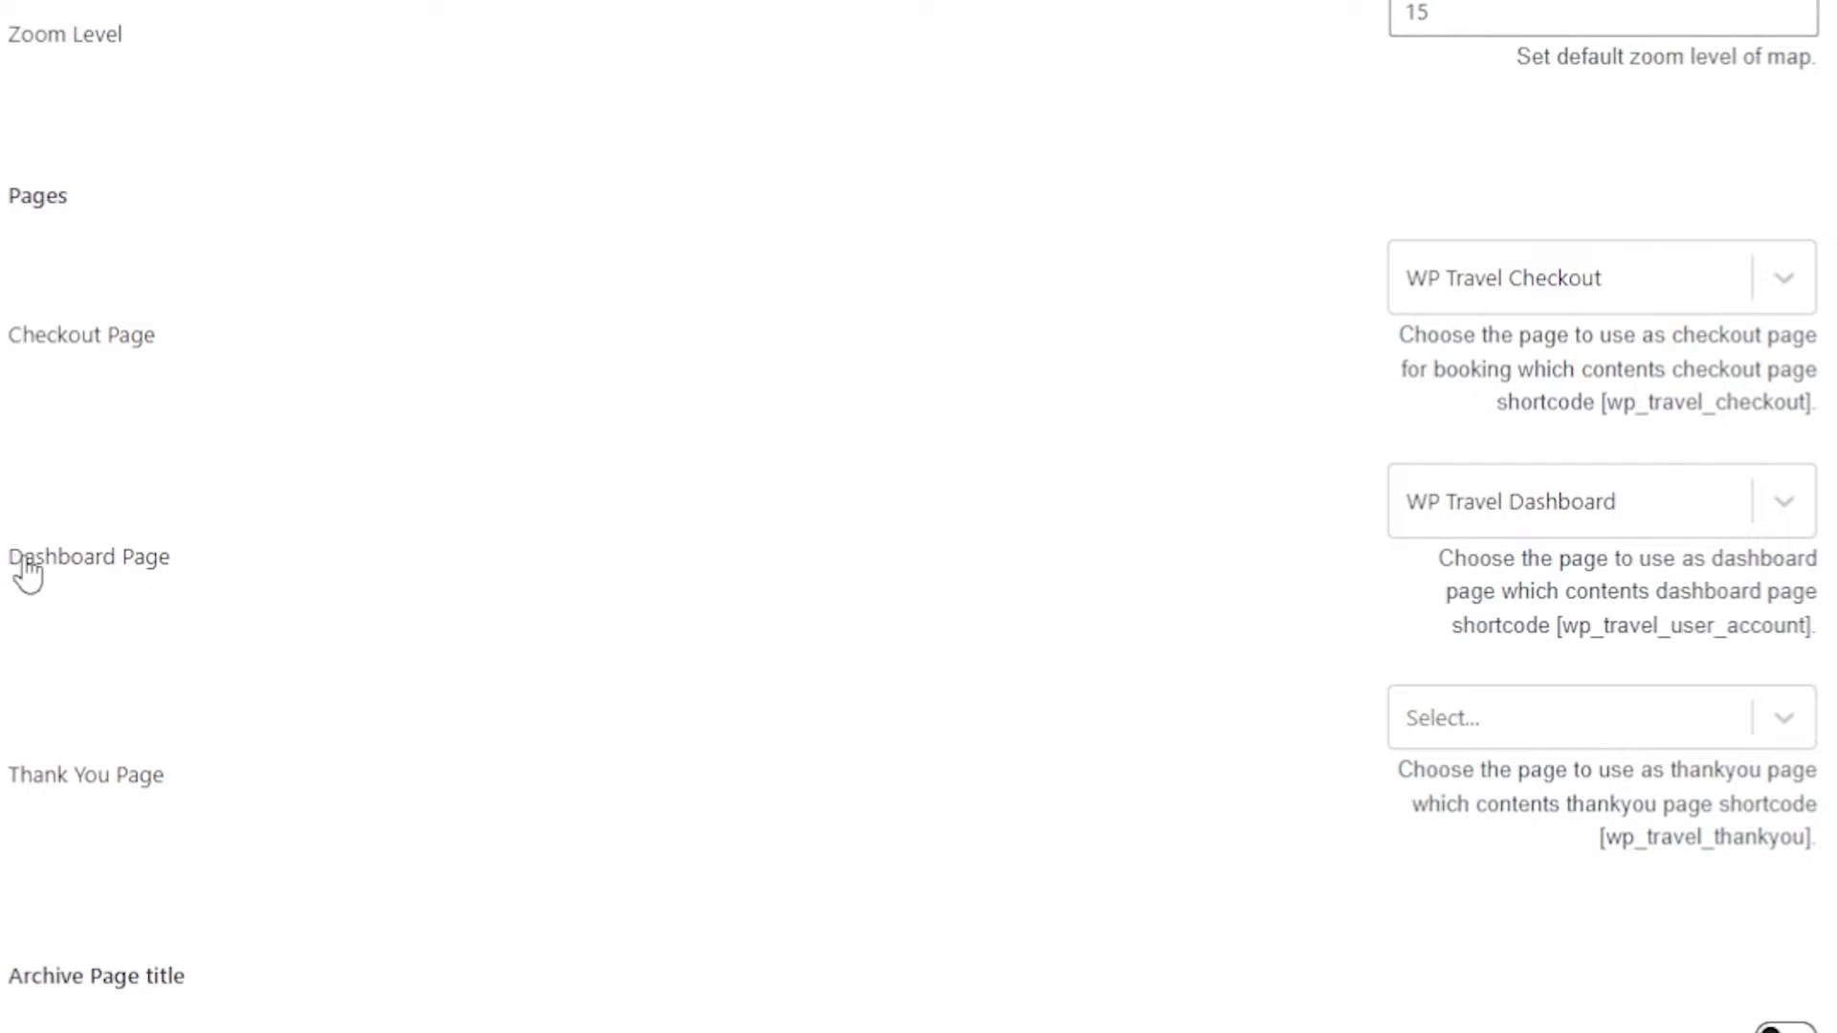
left_click_drag(23, 565, 181, 577)
left_click(549, 643)
left_click_drag(1558, 627, 1808, 657)
key("ctrl+c")
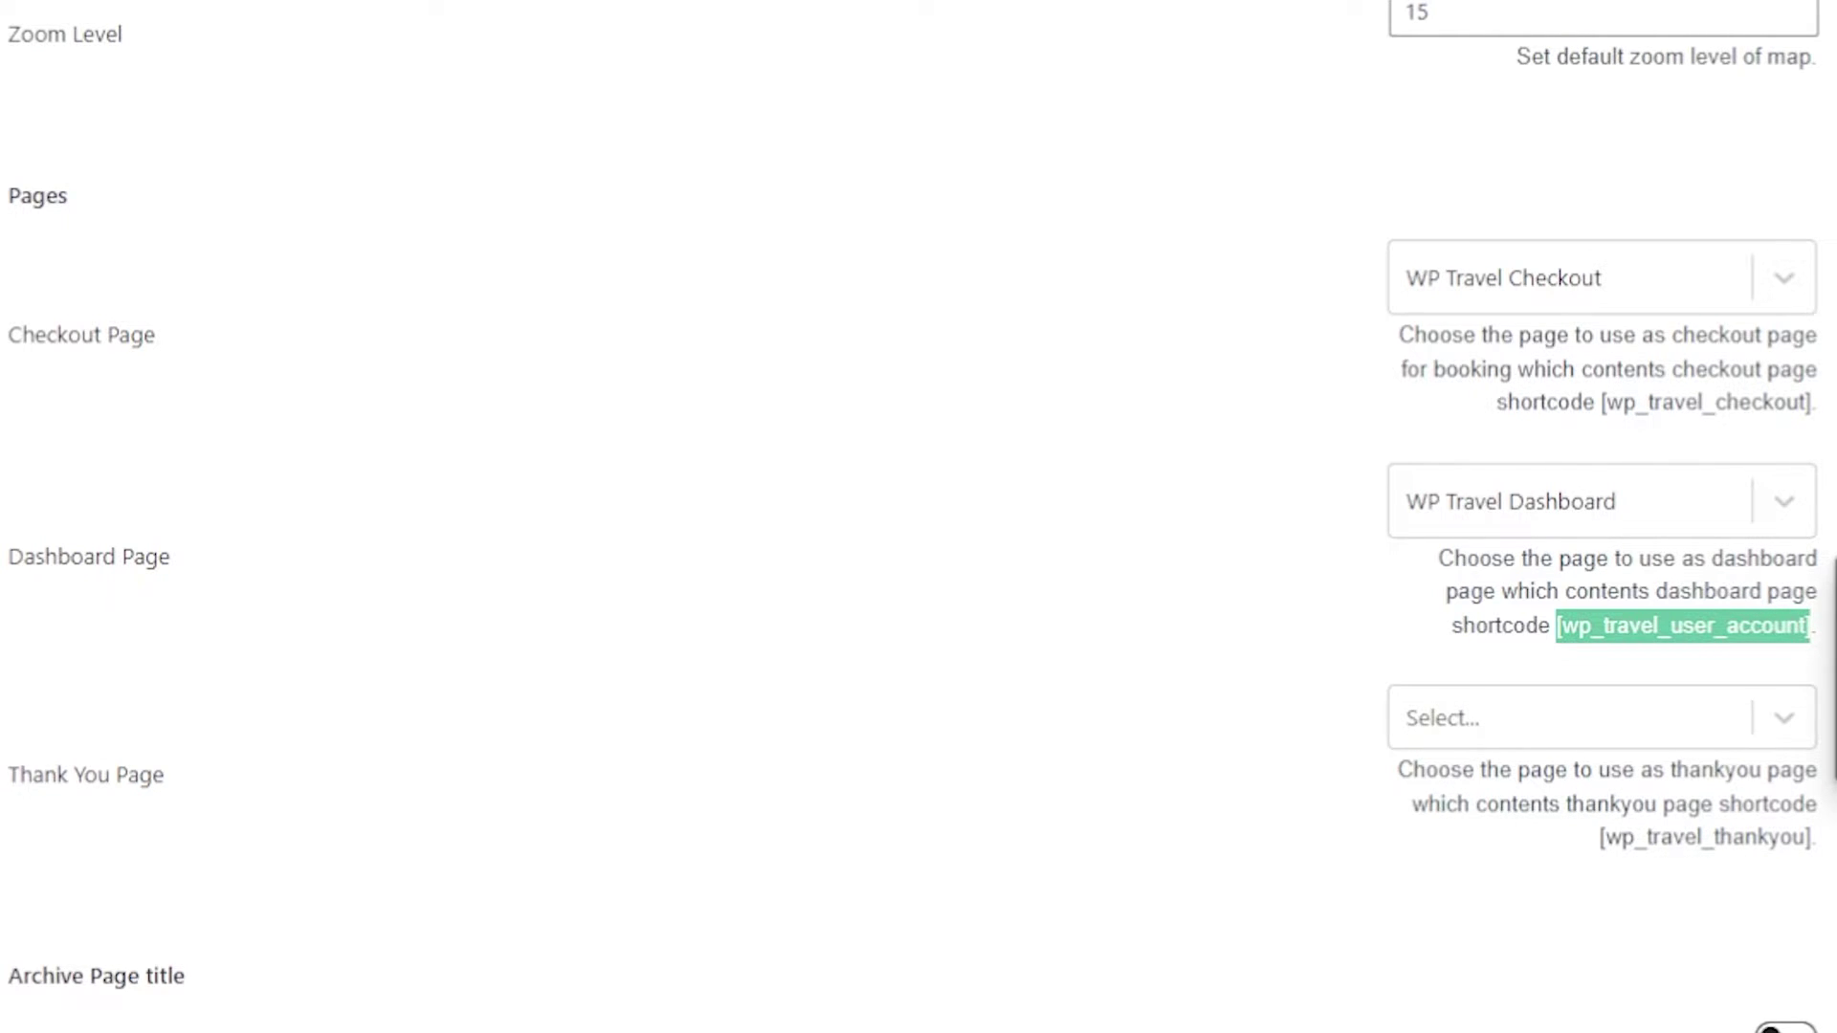
scroll(755, 495, "up", 10)
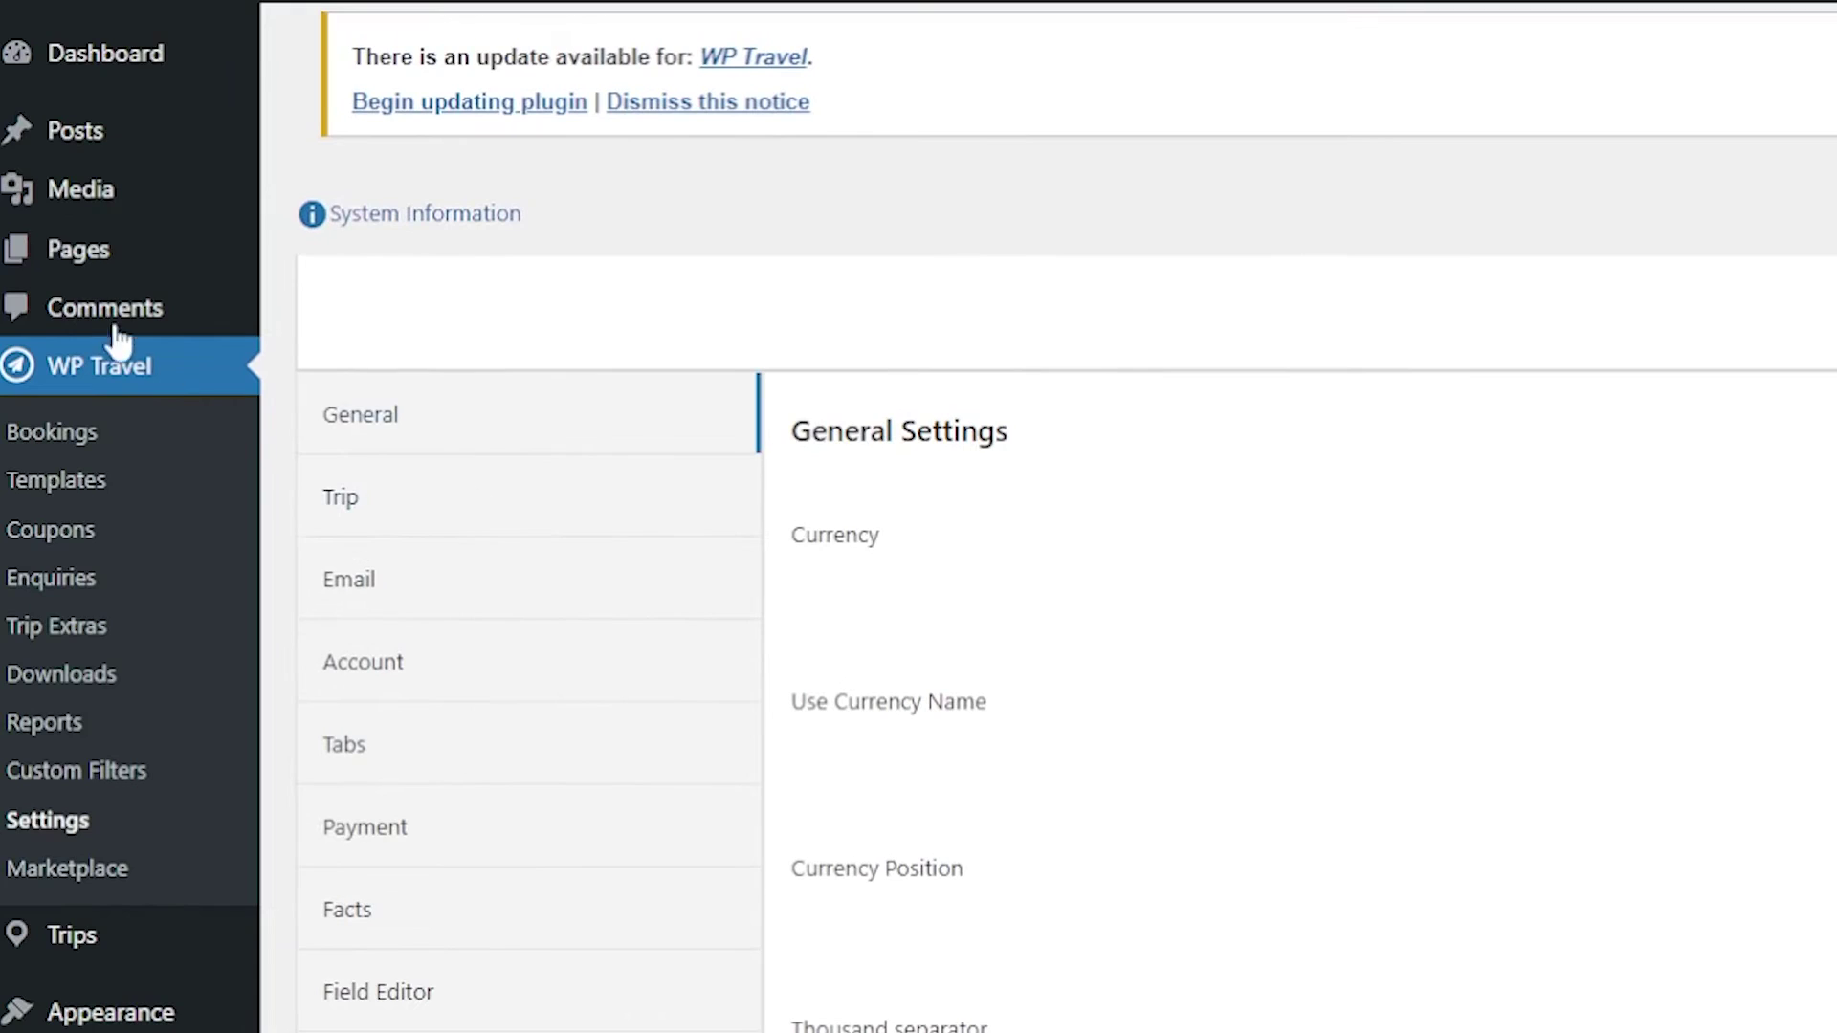
Create a new page and paste the [wp_travel_user_account] shortcode into its first block
mouse_move(43, 273)
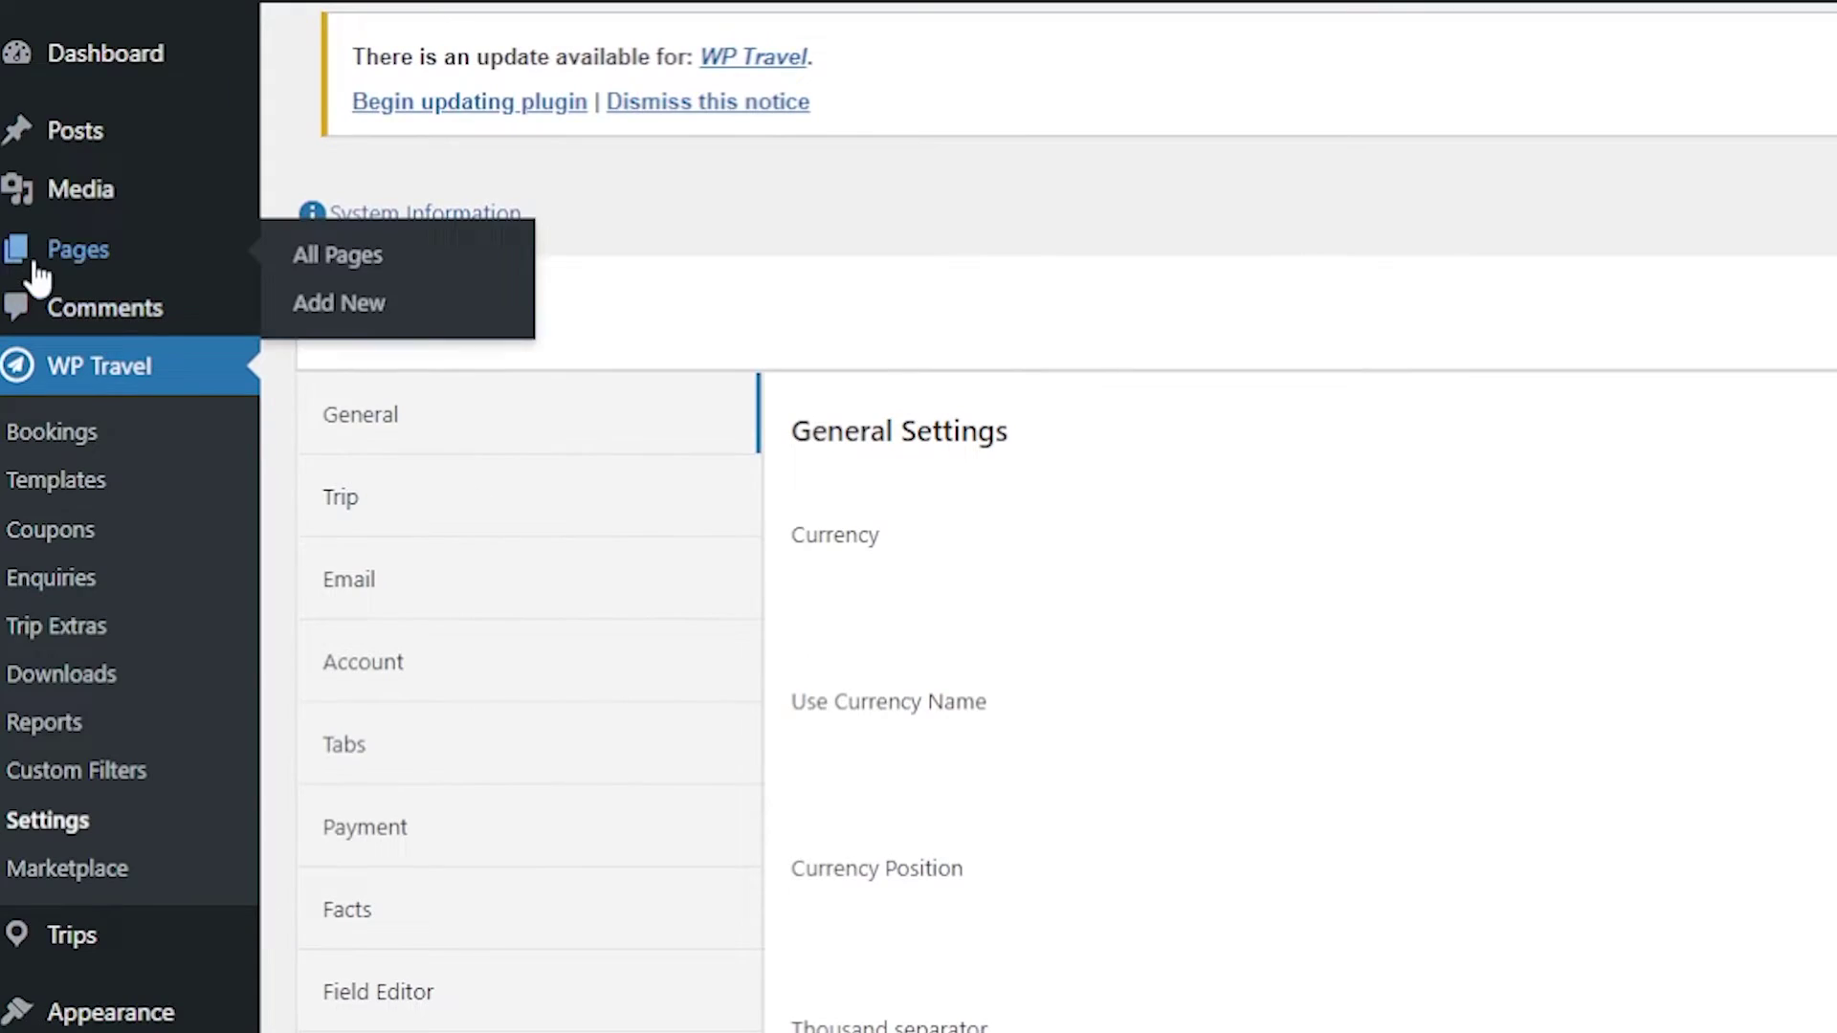
left_click(367, 275)
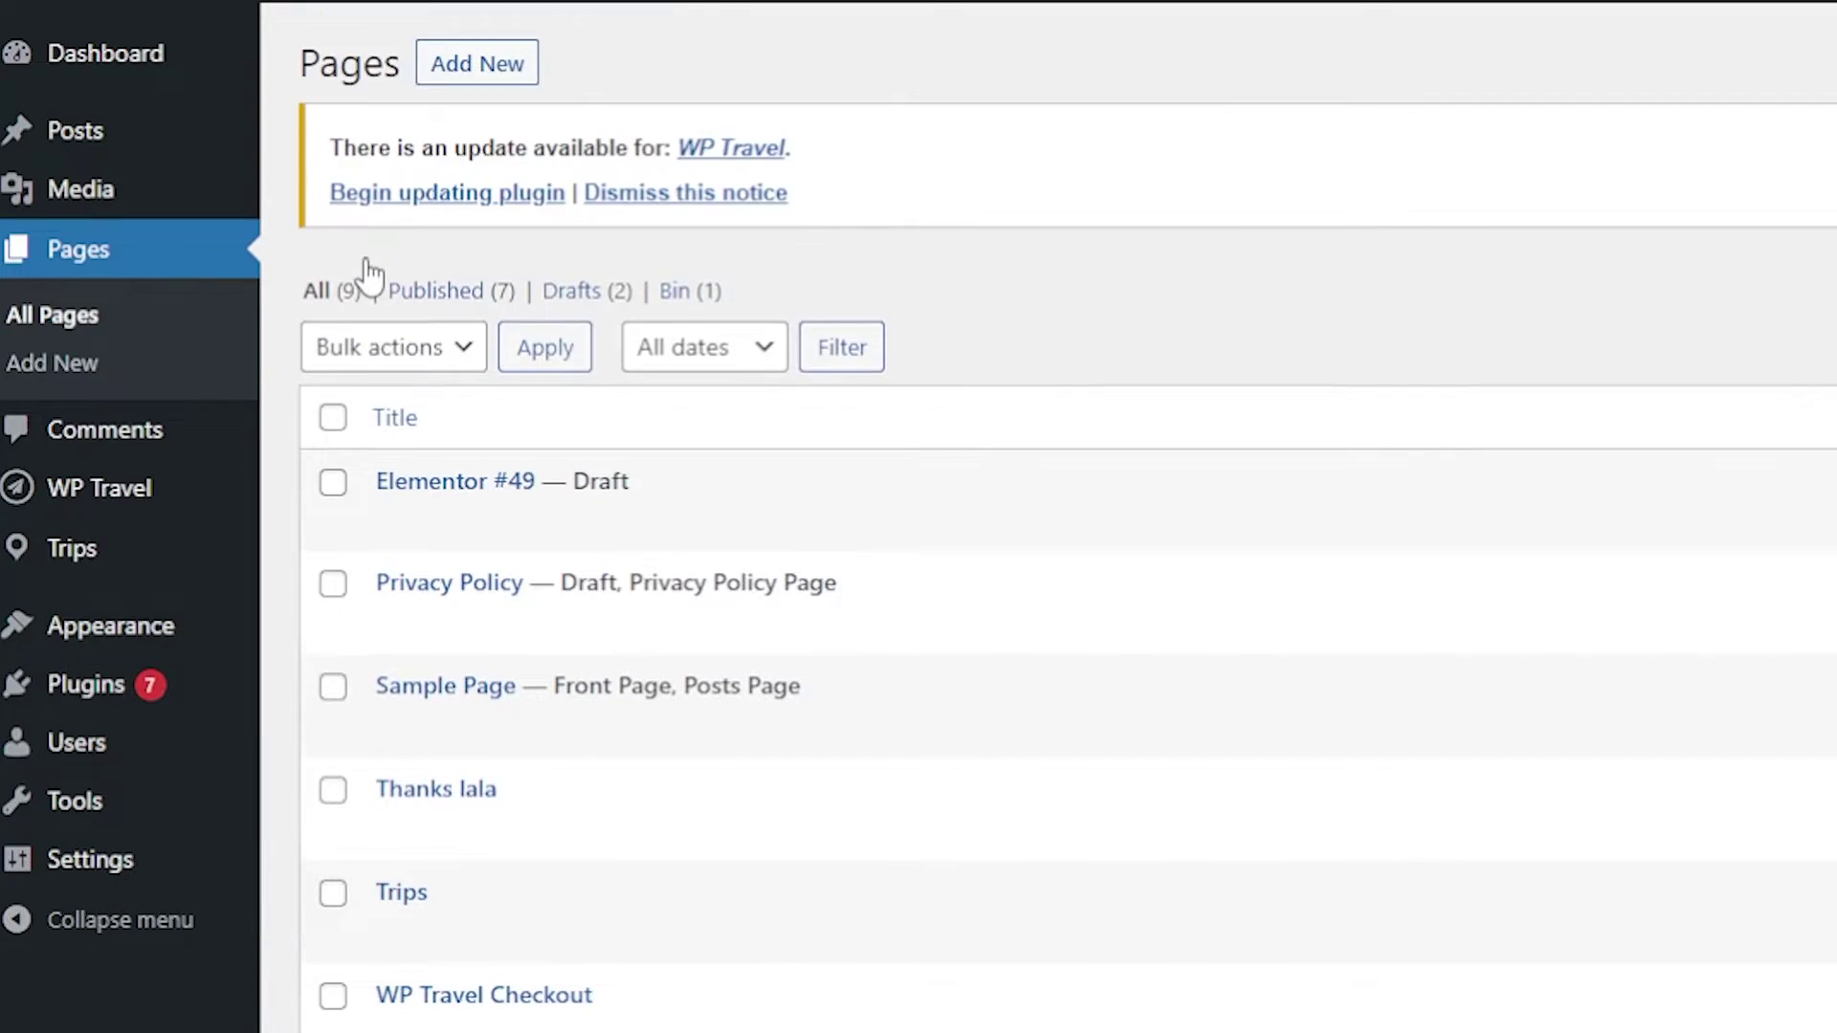
left_click(494, 78)
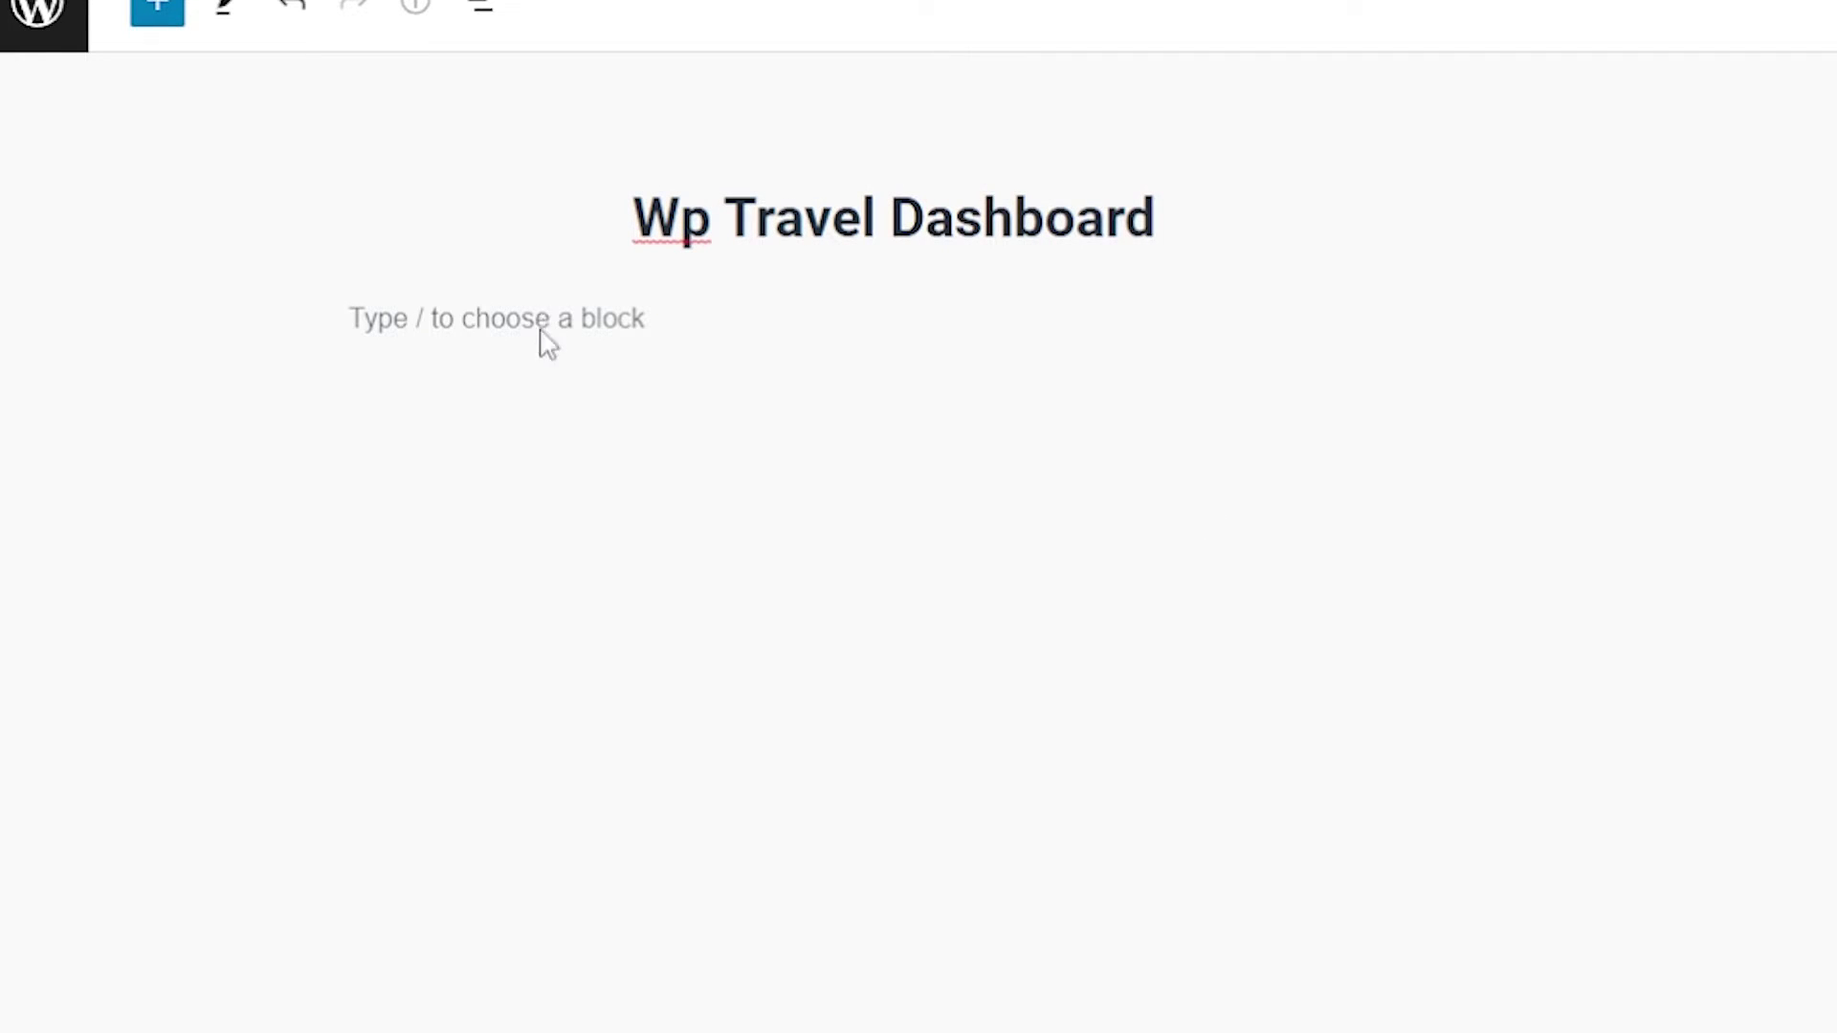
left_click(542, 326)
key("ctrl+v")
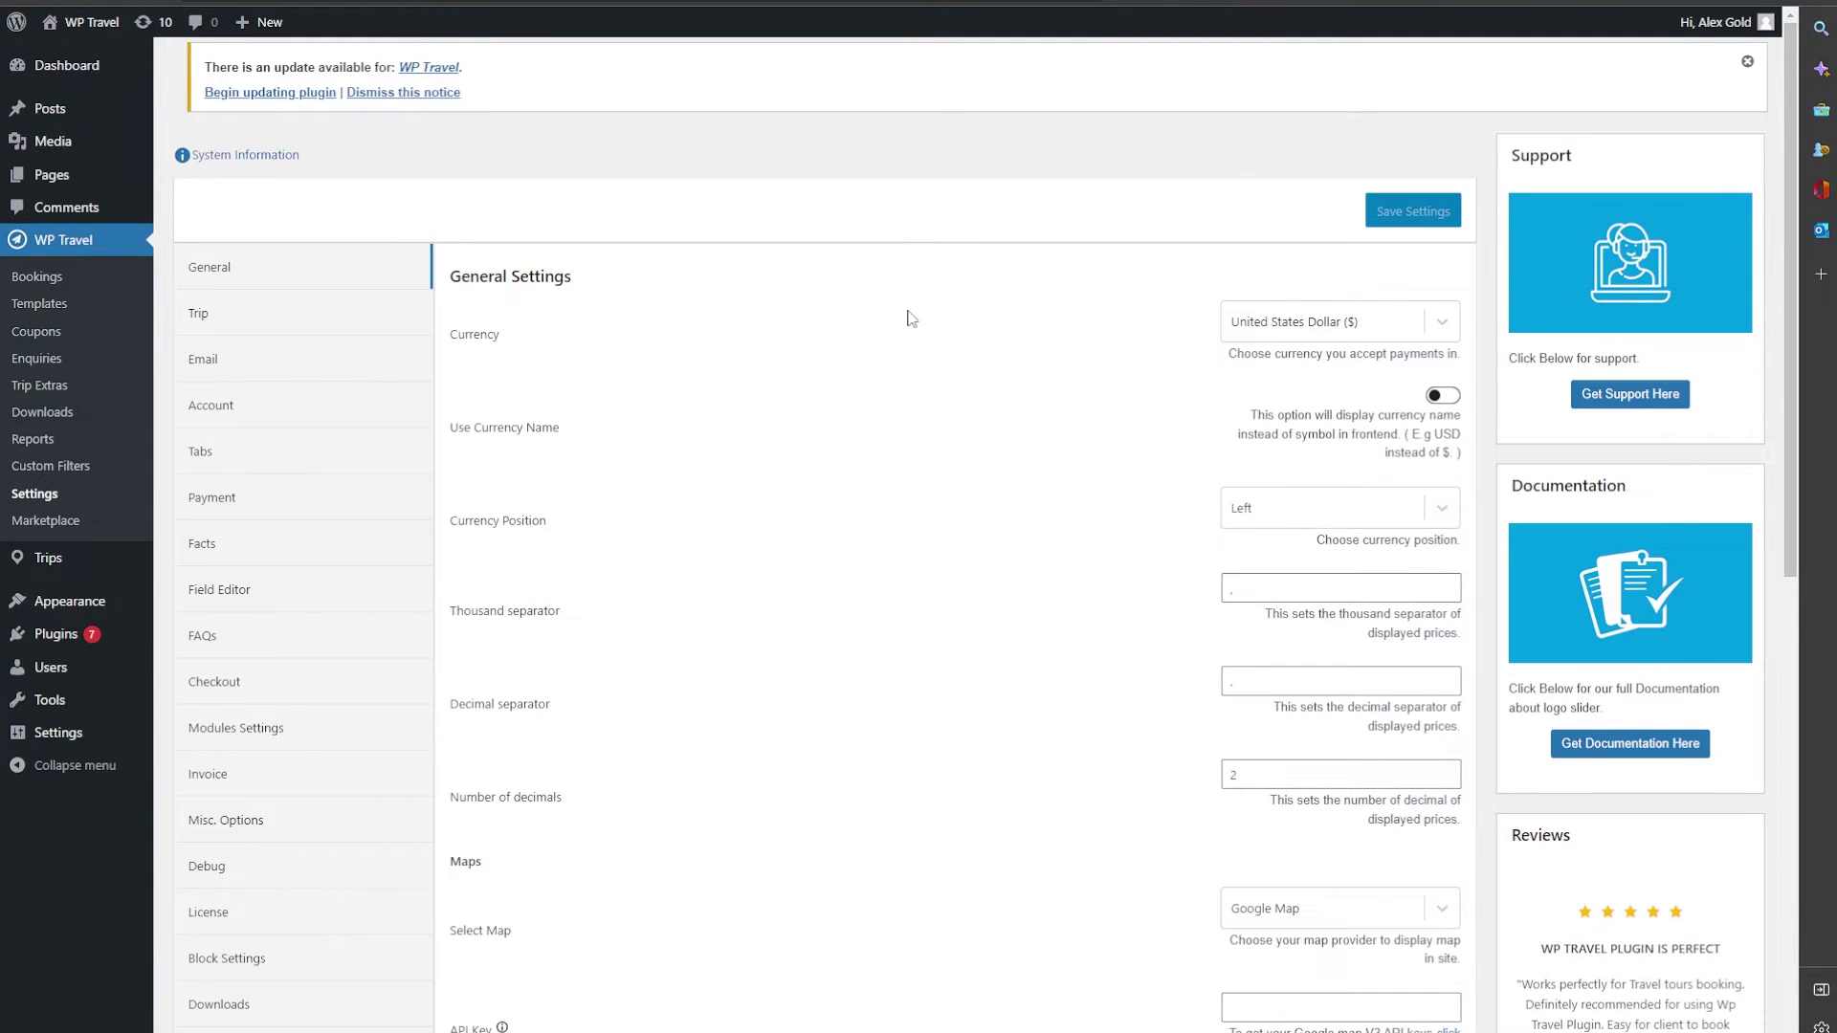
Choose WP Travel Dashboard in the Dashboard Page dropdown under Pages
scroll(926, 344, "down", 8)
scroll(926, 344, "down", 1)
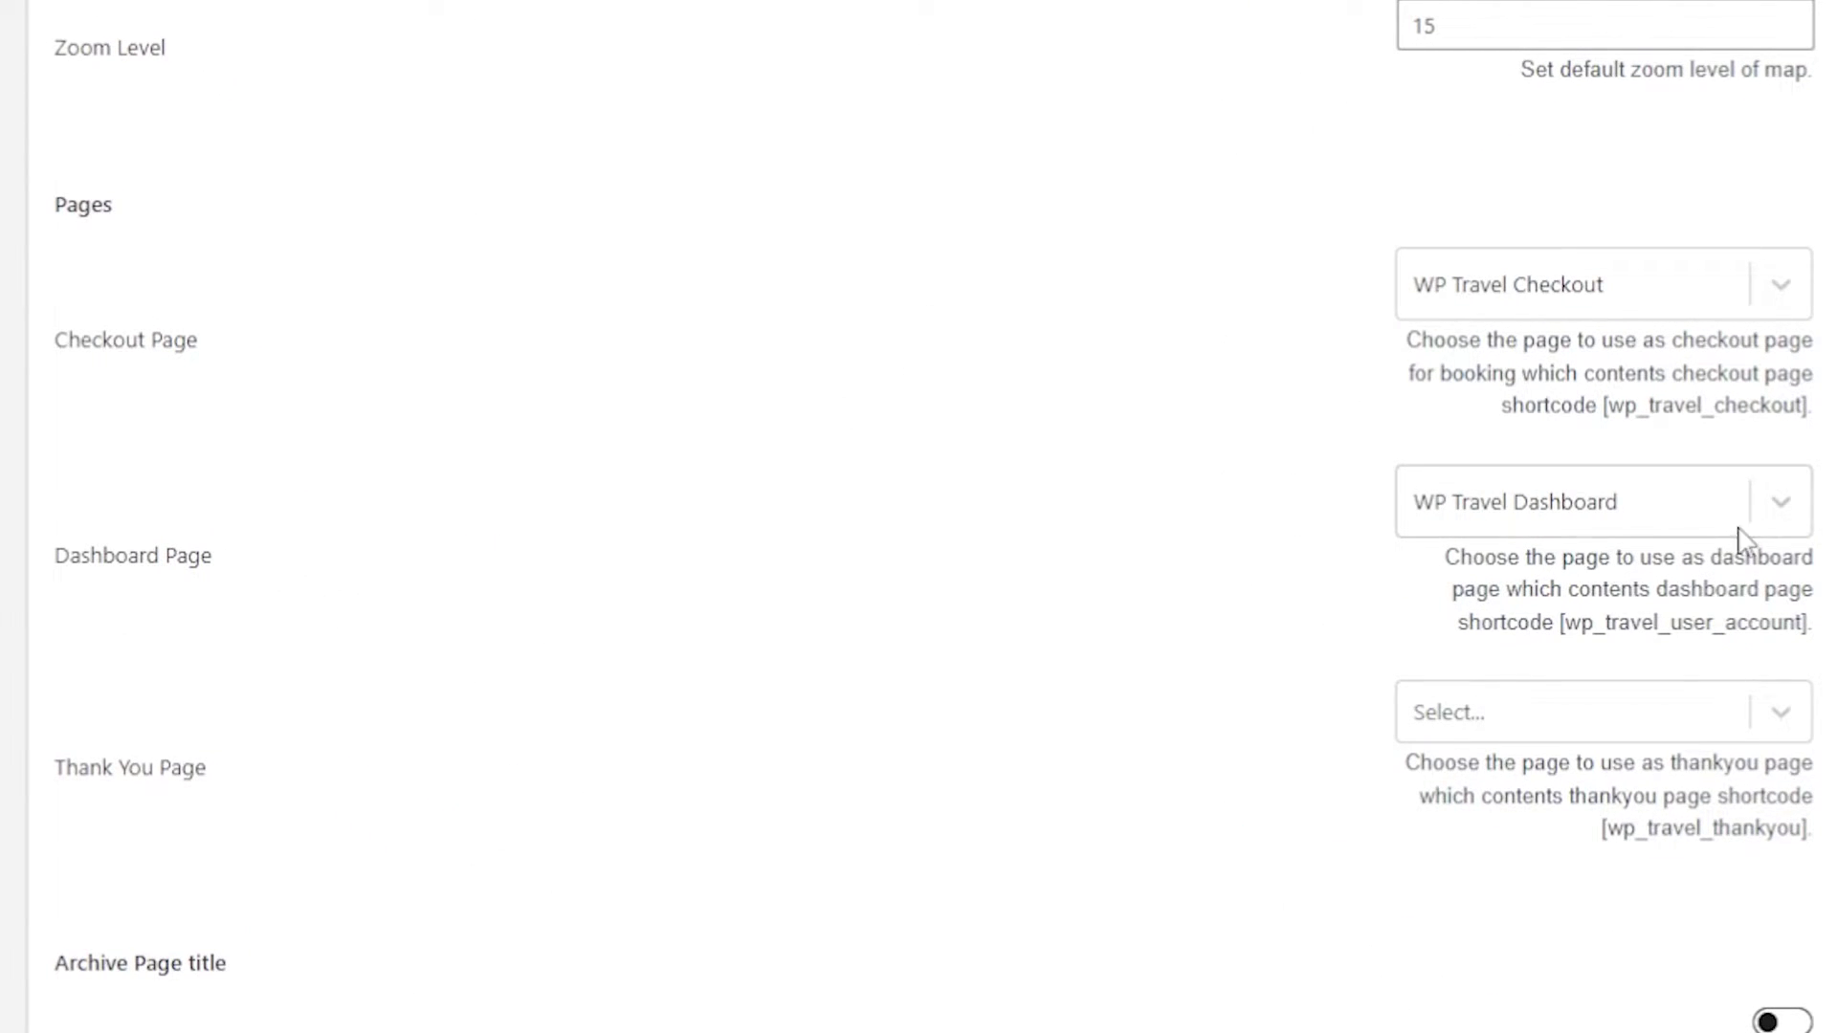
left_click(1779, 517)
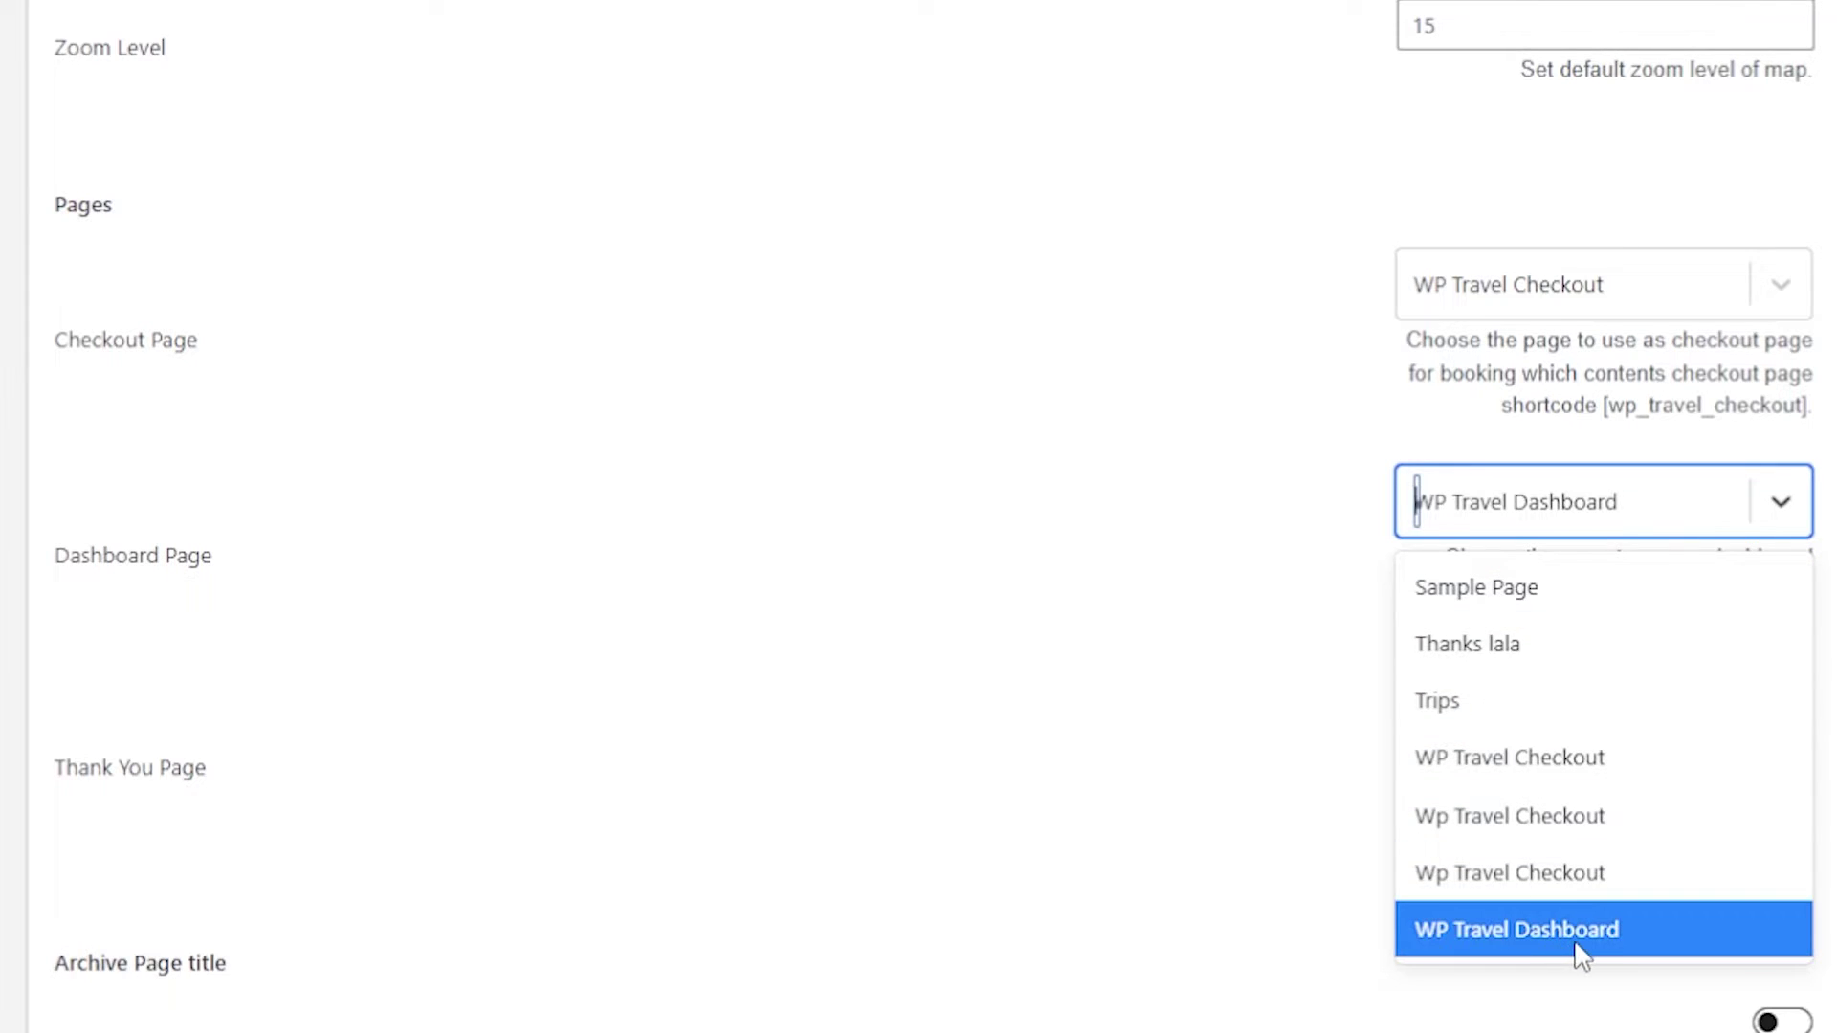
left_click(689, 1022)
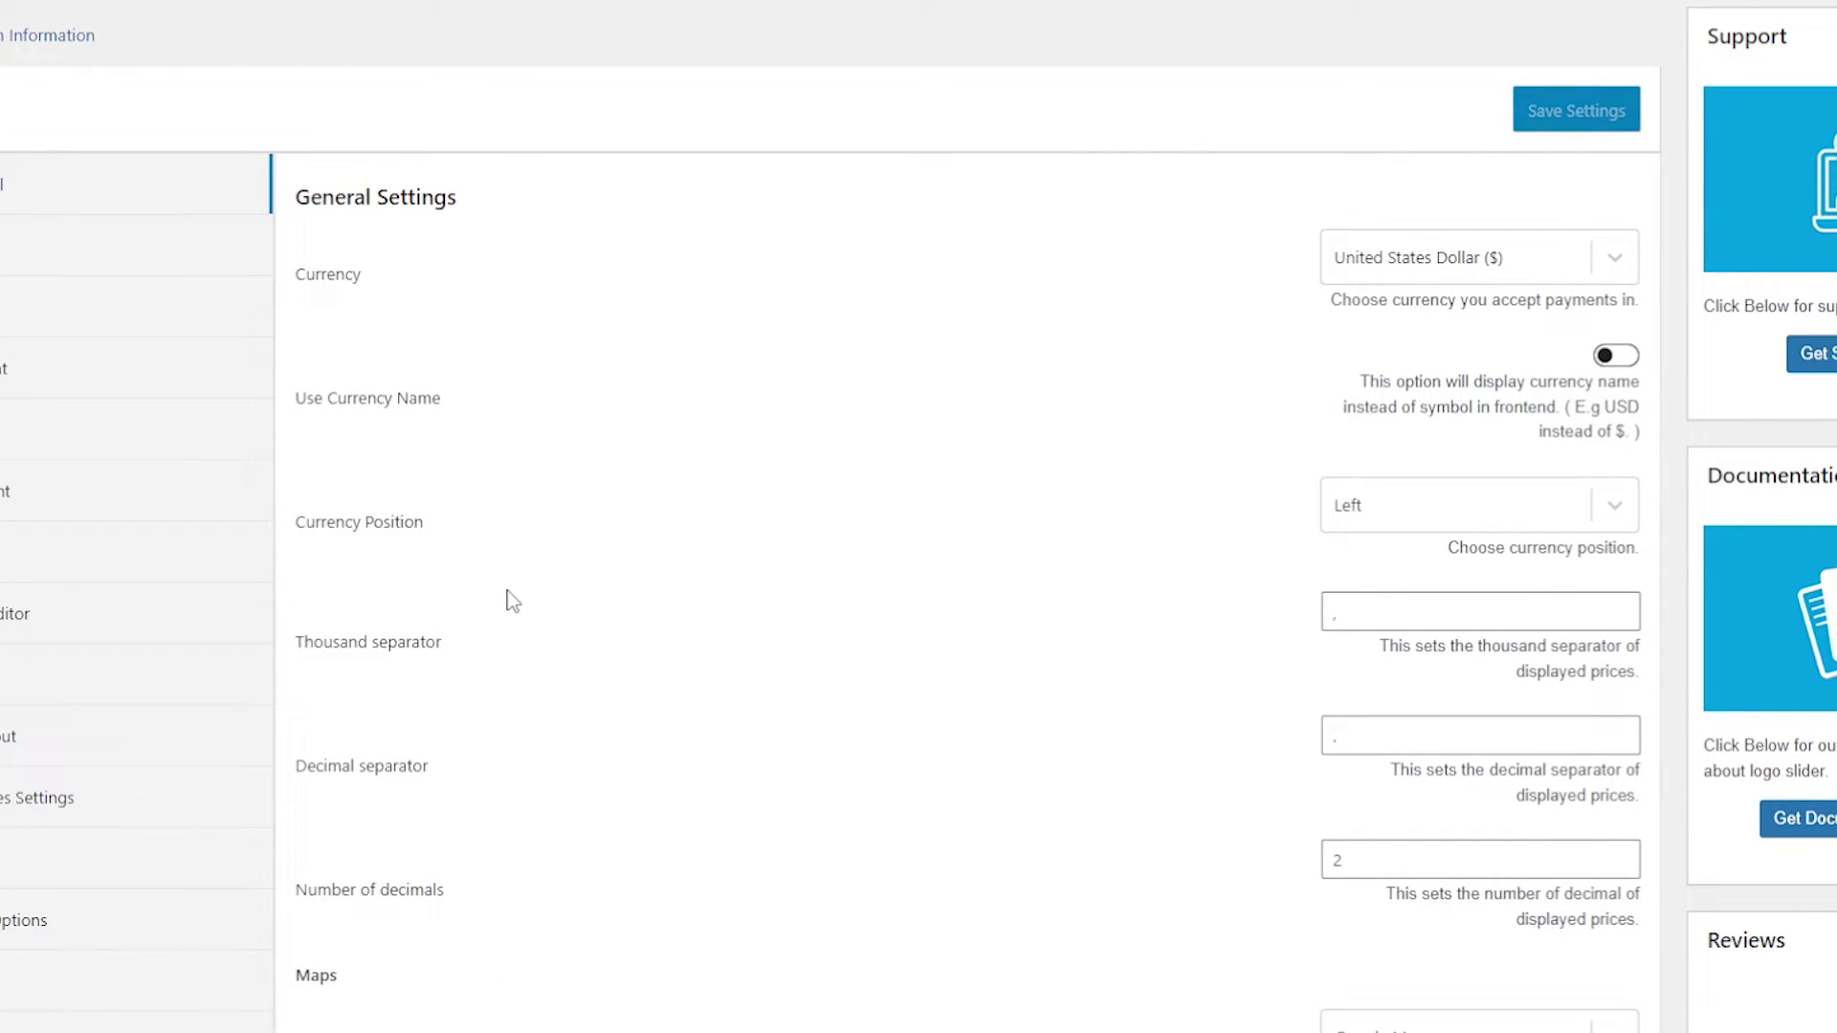
Copy the [wp_travel_thankyou] shortcode and start a new page titled 'Thank You'
scroll(784, 578, "down", 10)
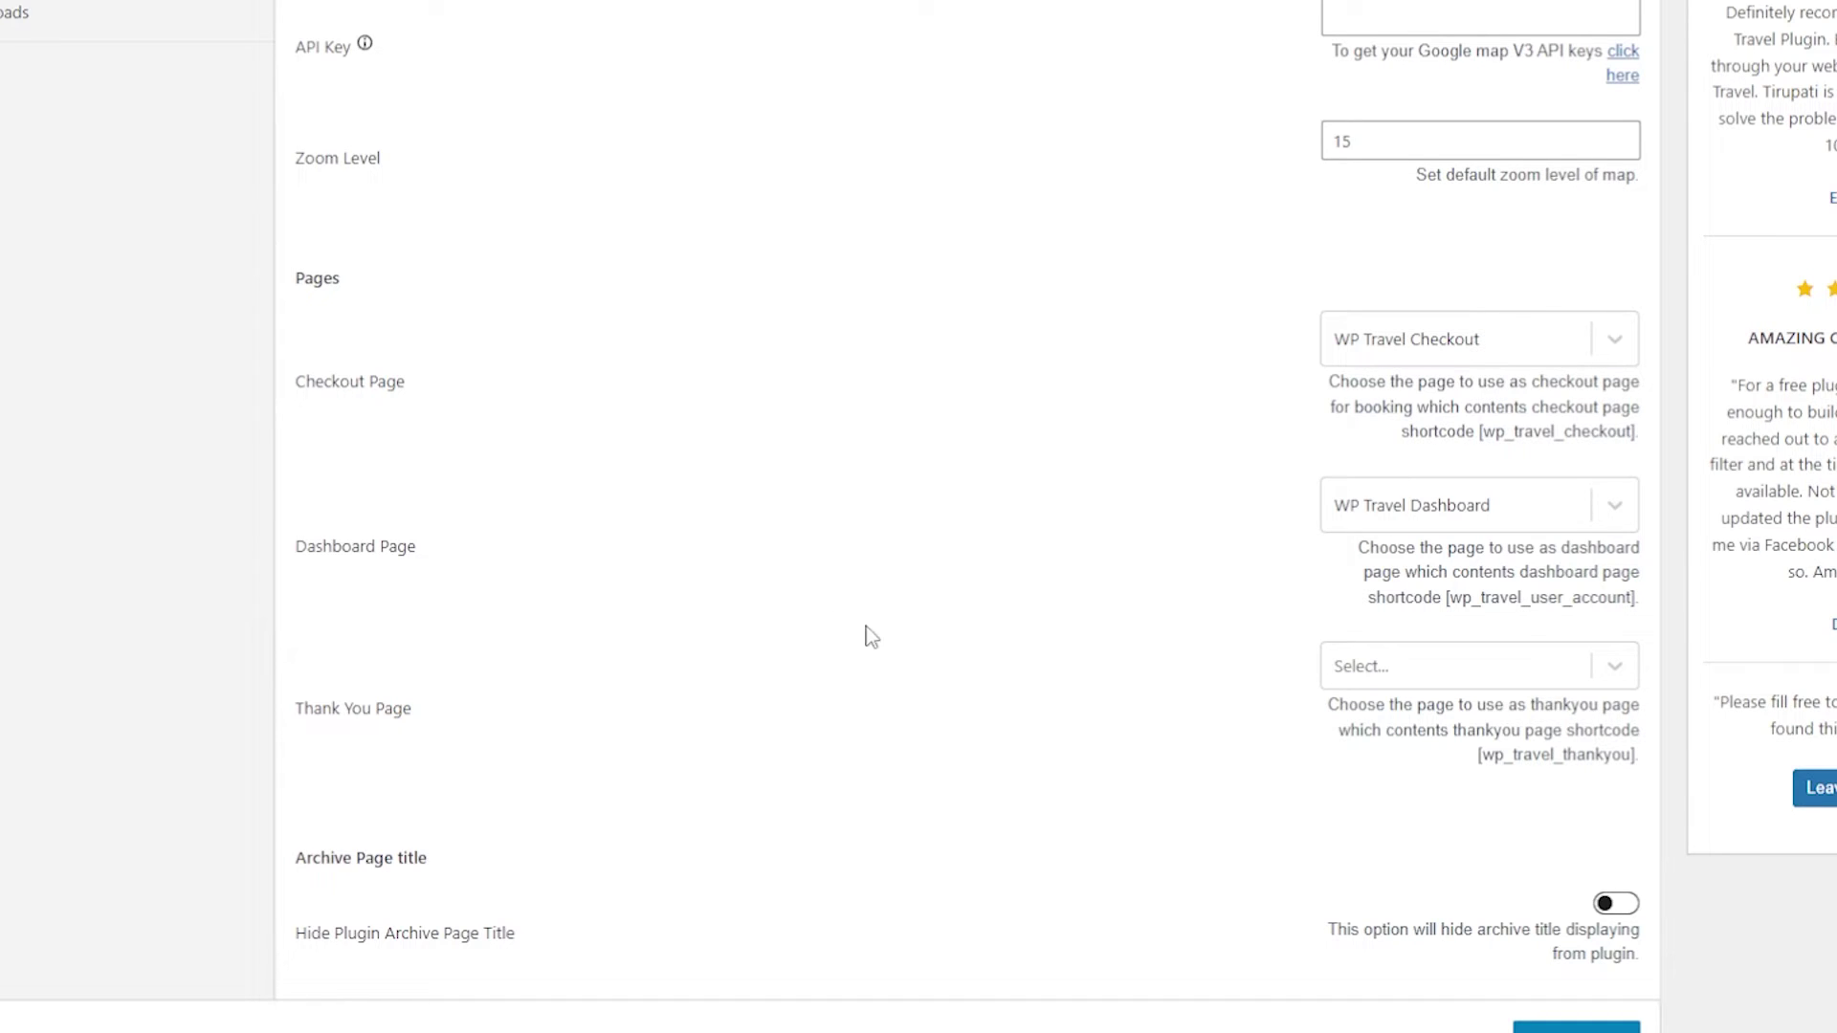
left_click_drag(1472, 756, 1636, 763)
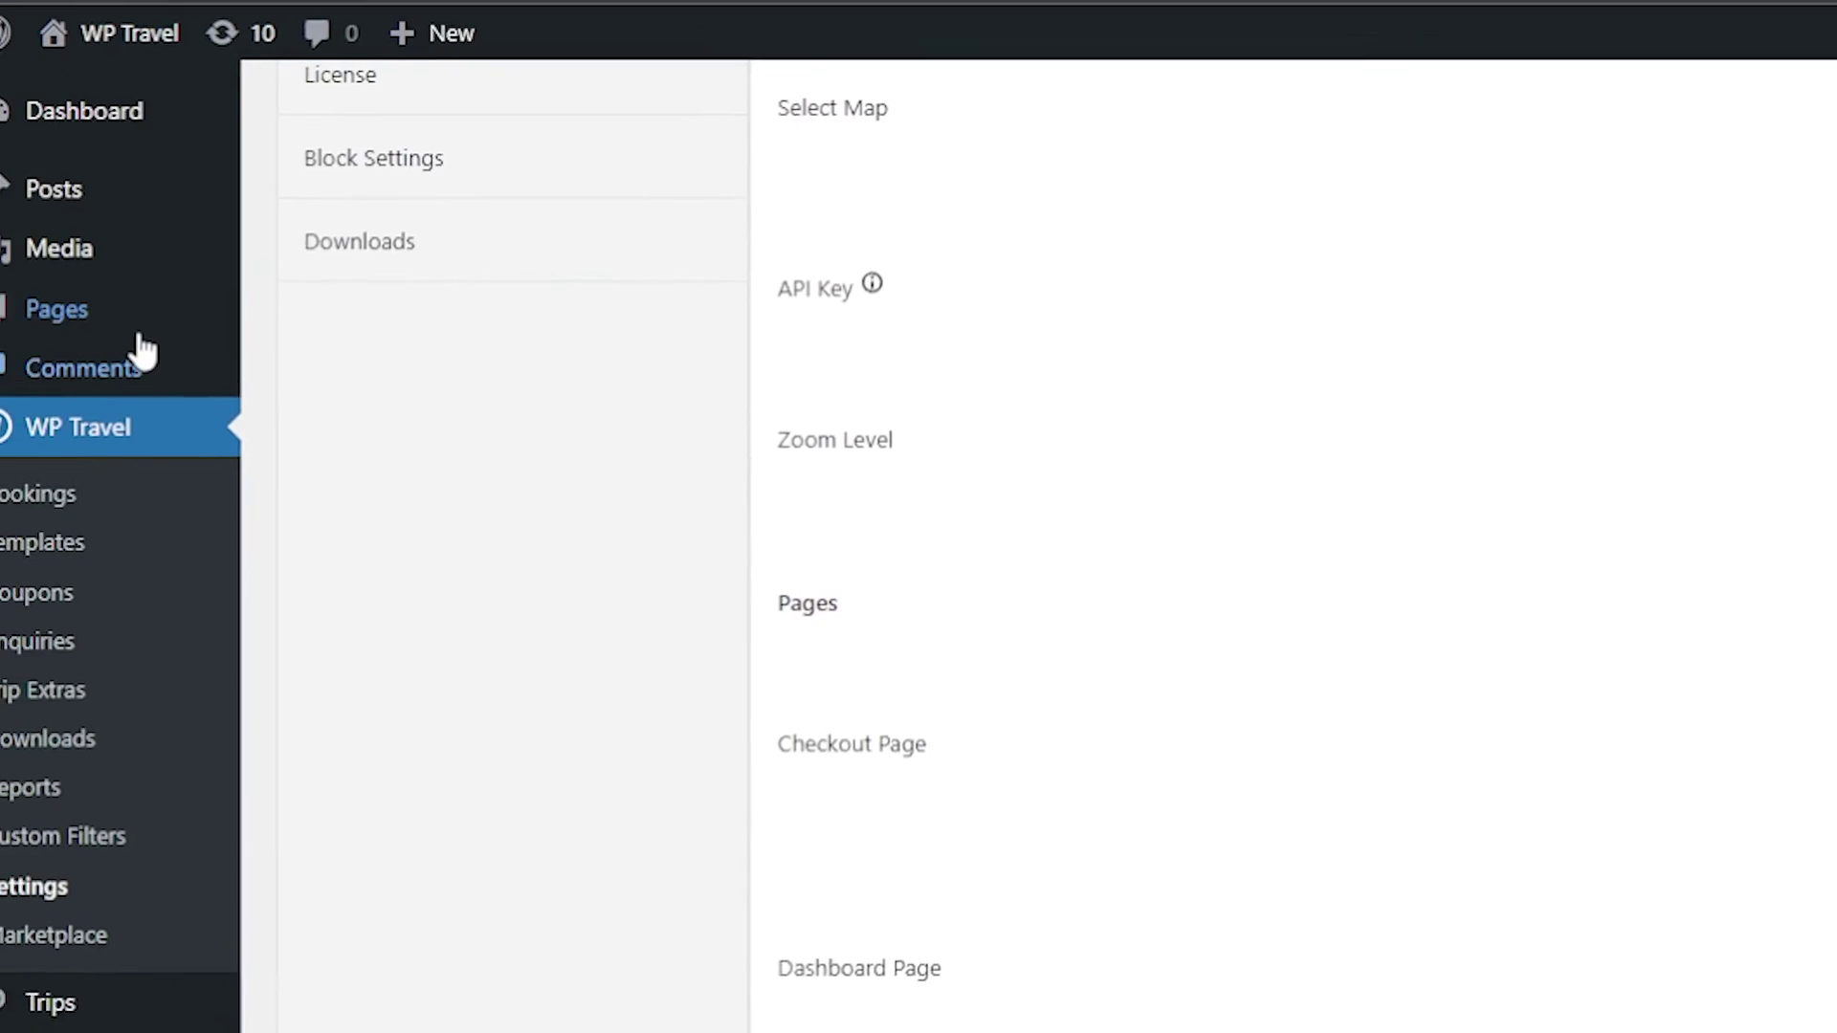
left_click(443, 313)
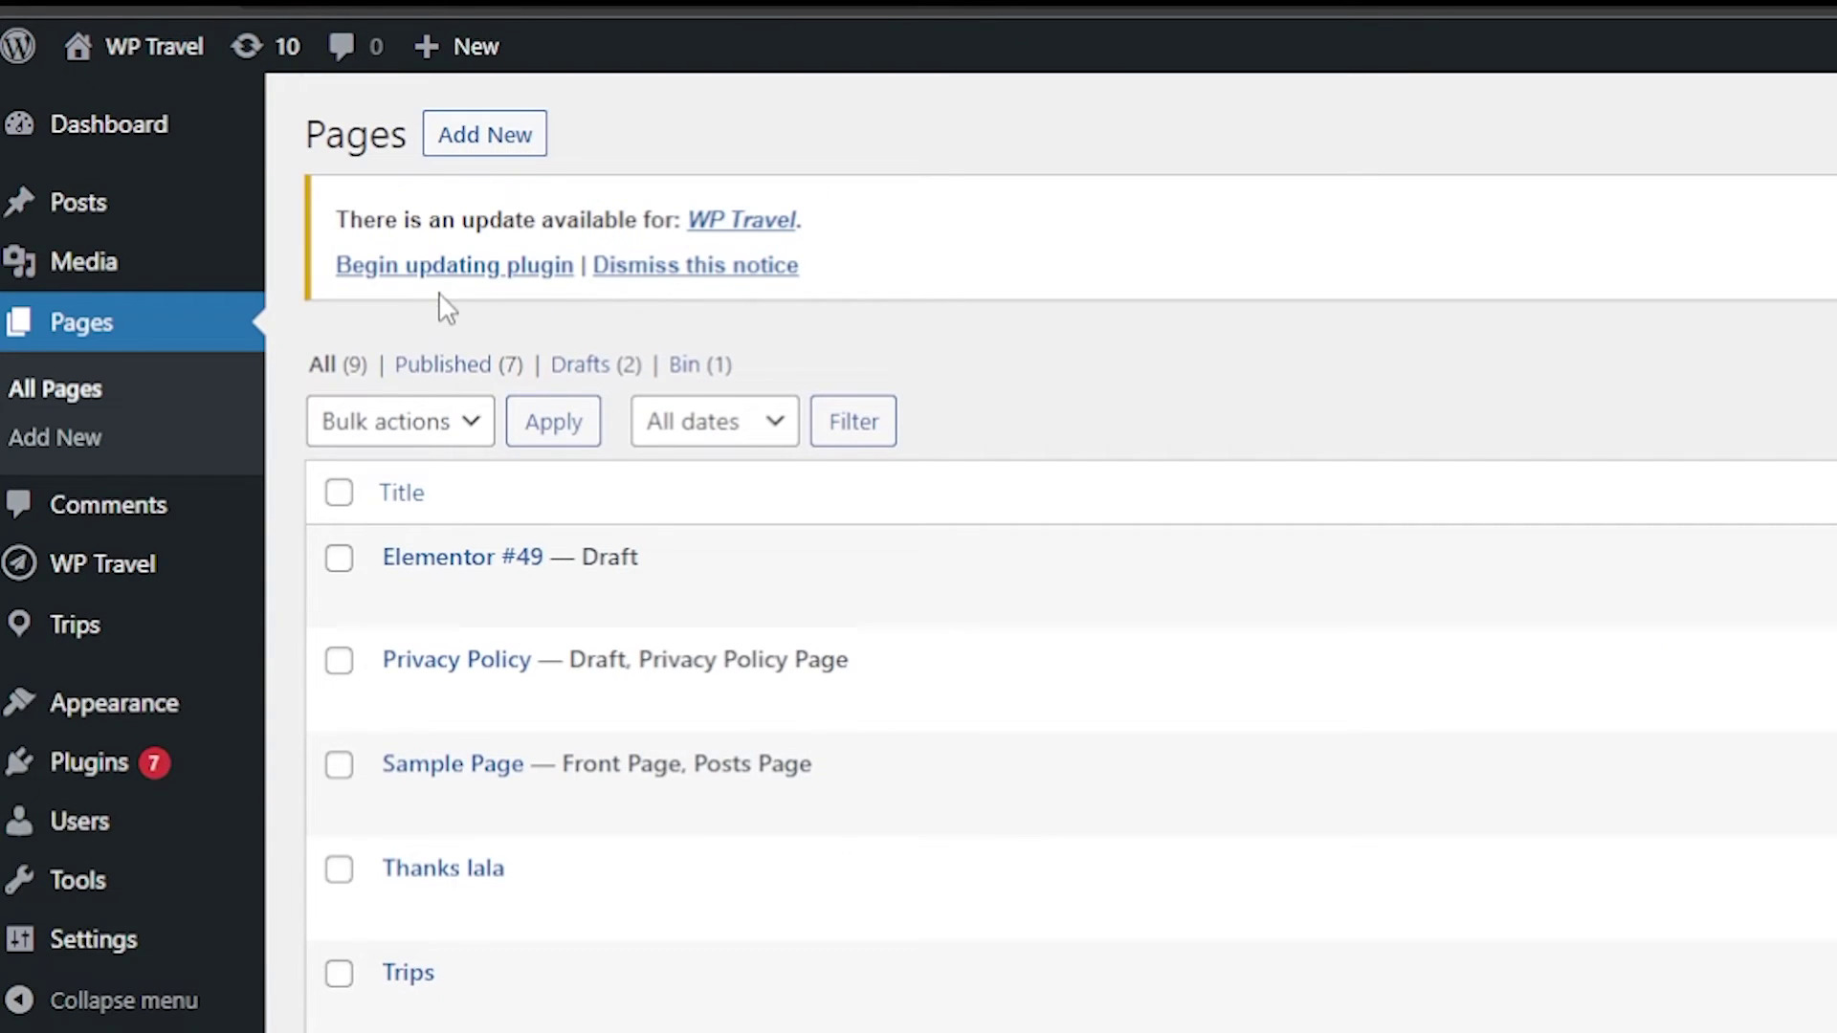
left_click(521, 162)
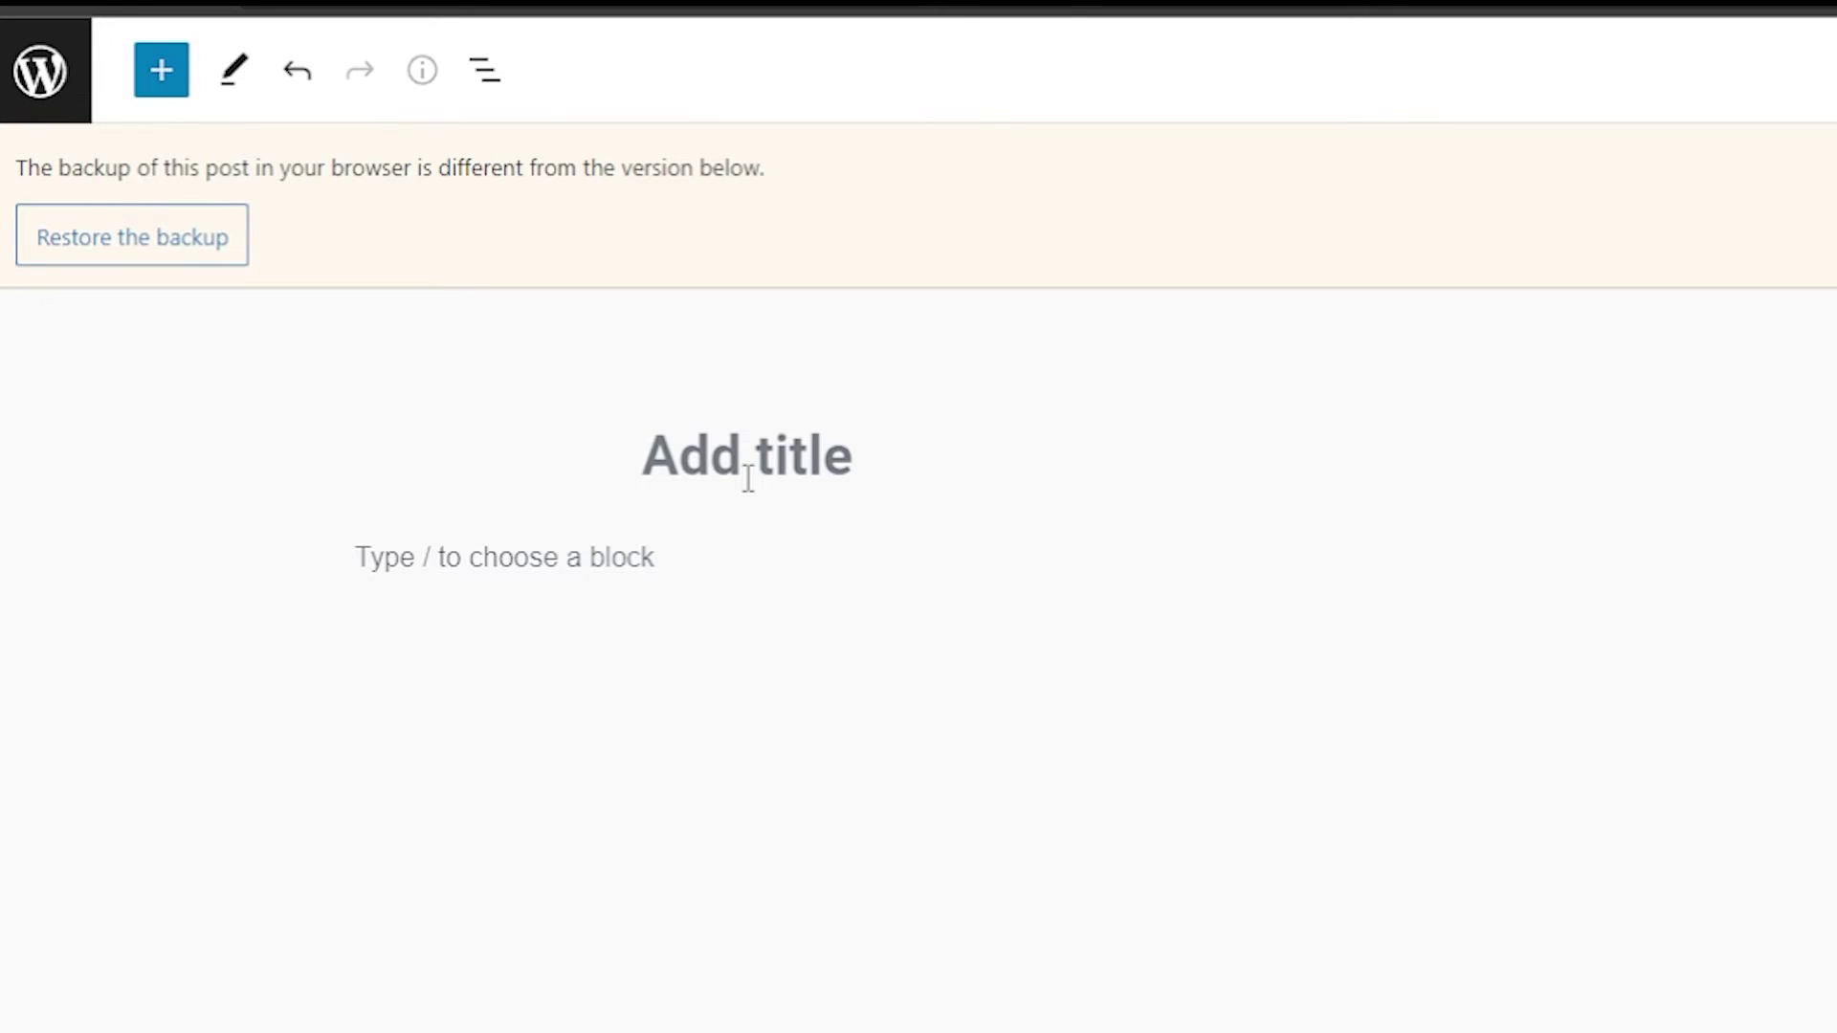
type("Thank You")
left_click(600, 567)
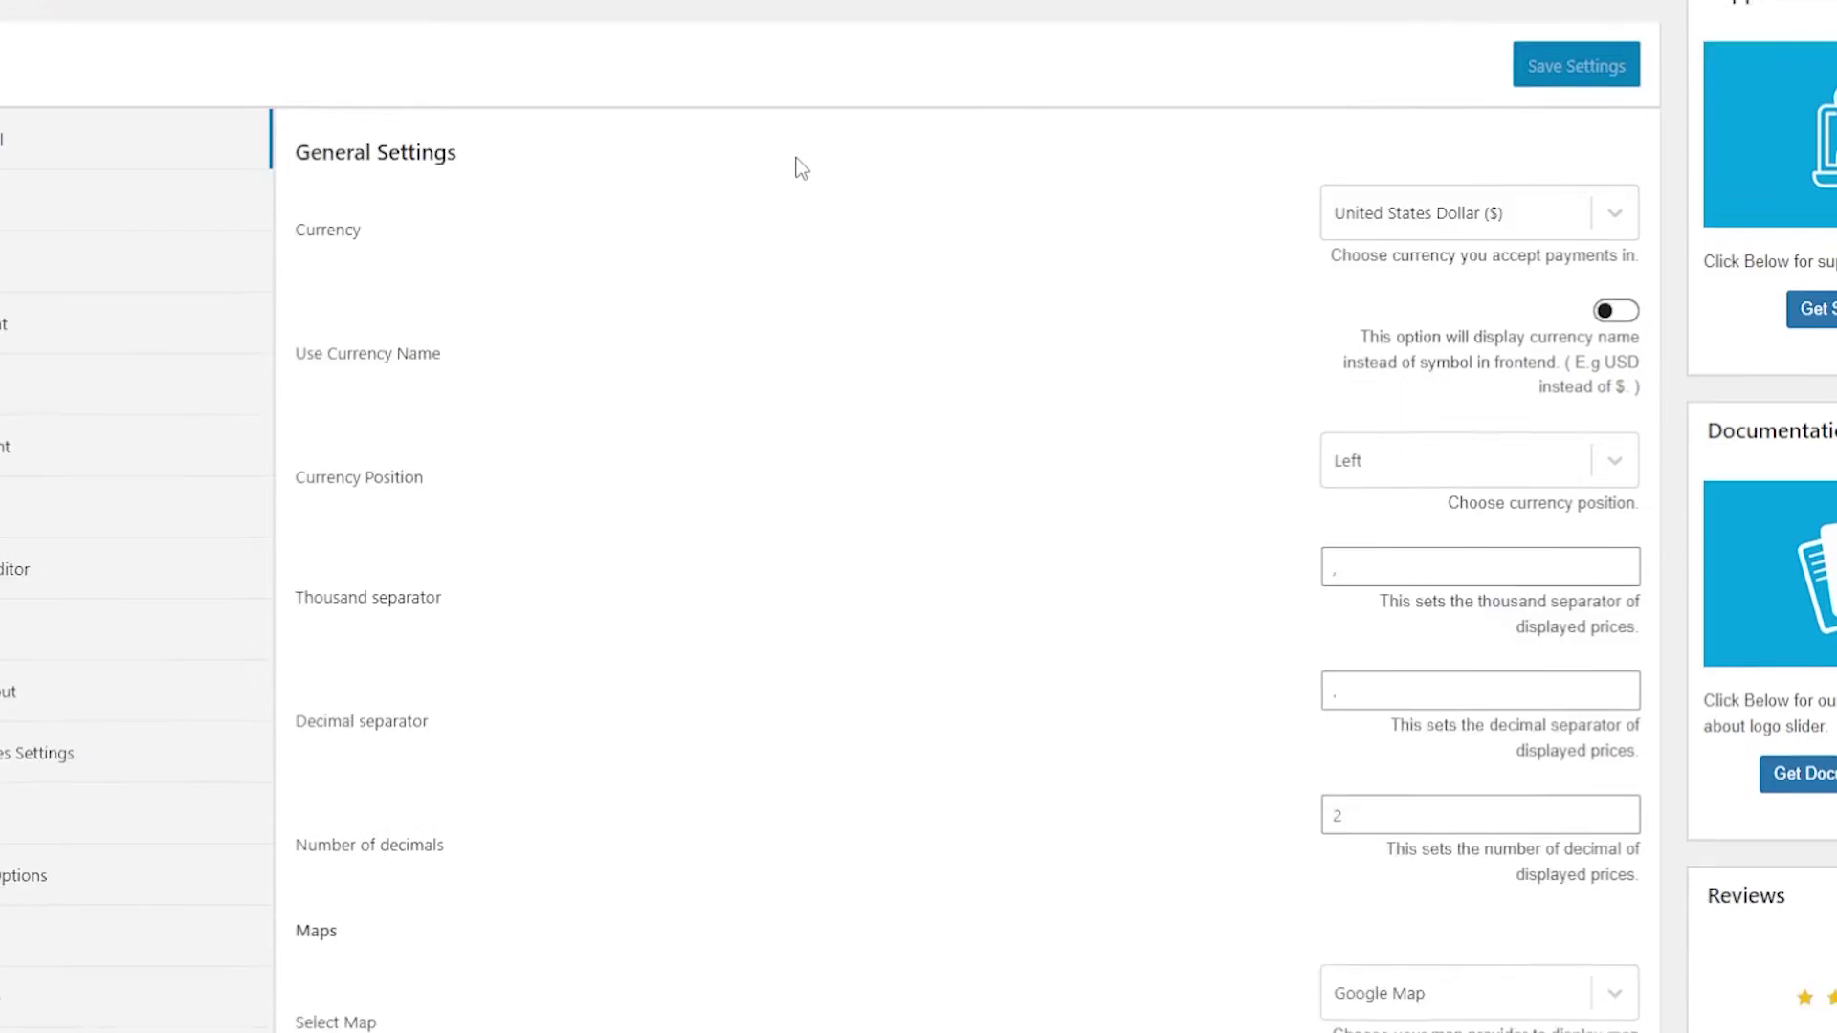
Set the Thank You page as WP Travel's Thank You Page and save the settings
scroll(800, 168, "down", 2)
scroll(800, 168, "down", 10)
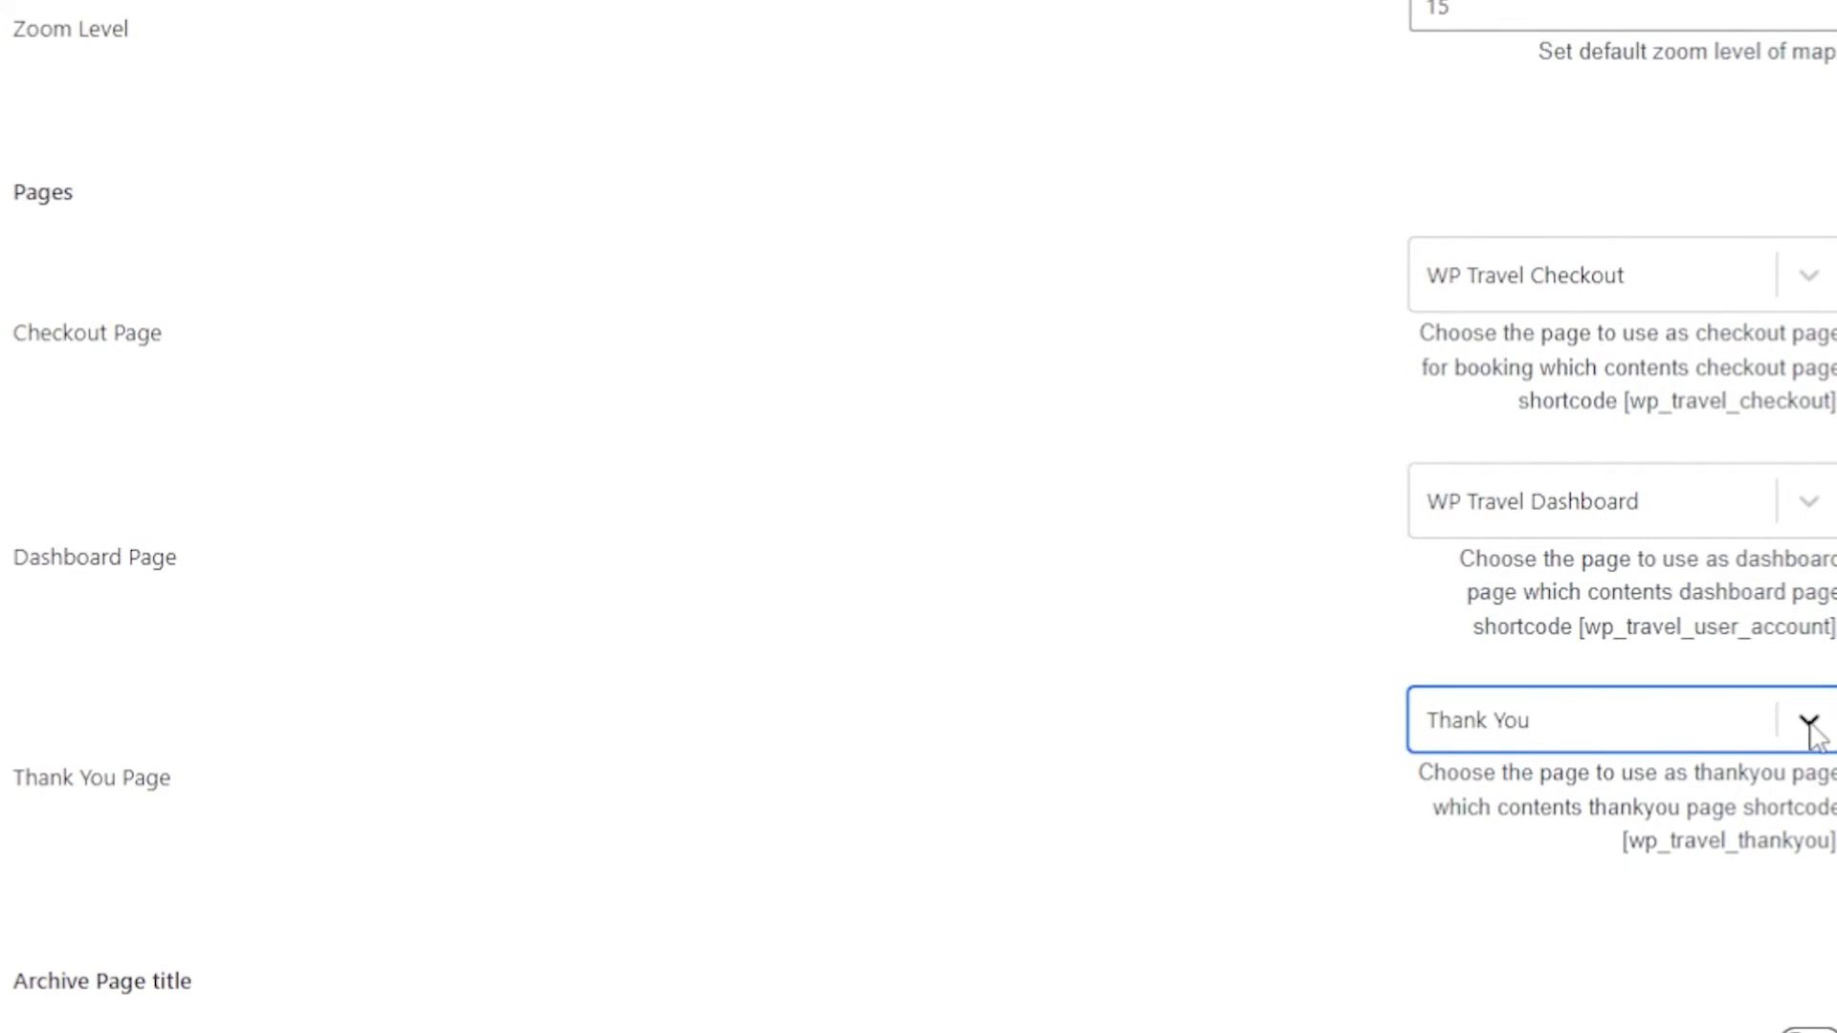
left_click(1809, 723)
scroll(1579, 852, "down", 1)
left_click(1551, 847)
scroll(1674, 899, "down", 3)
left_click(1793, 936)
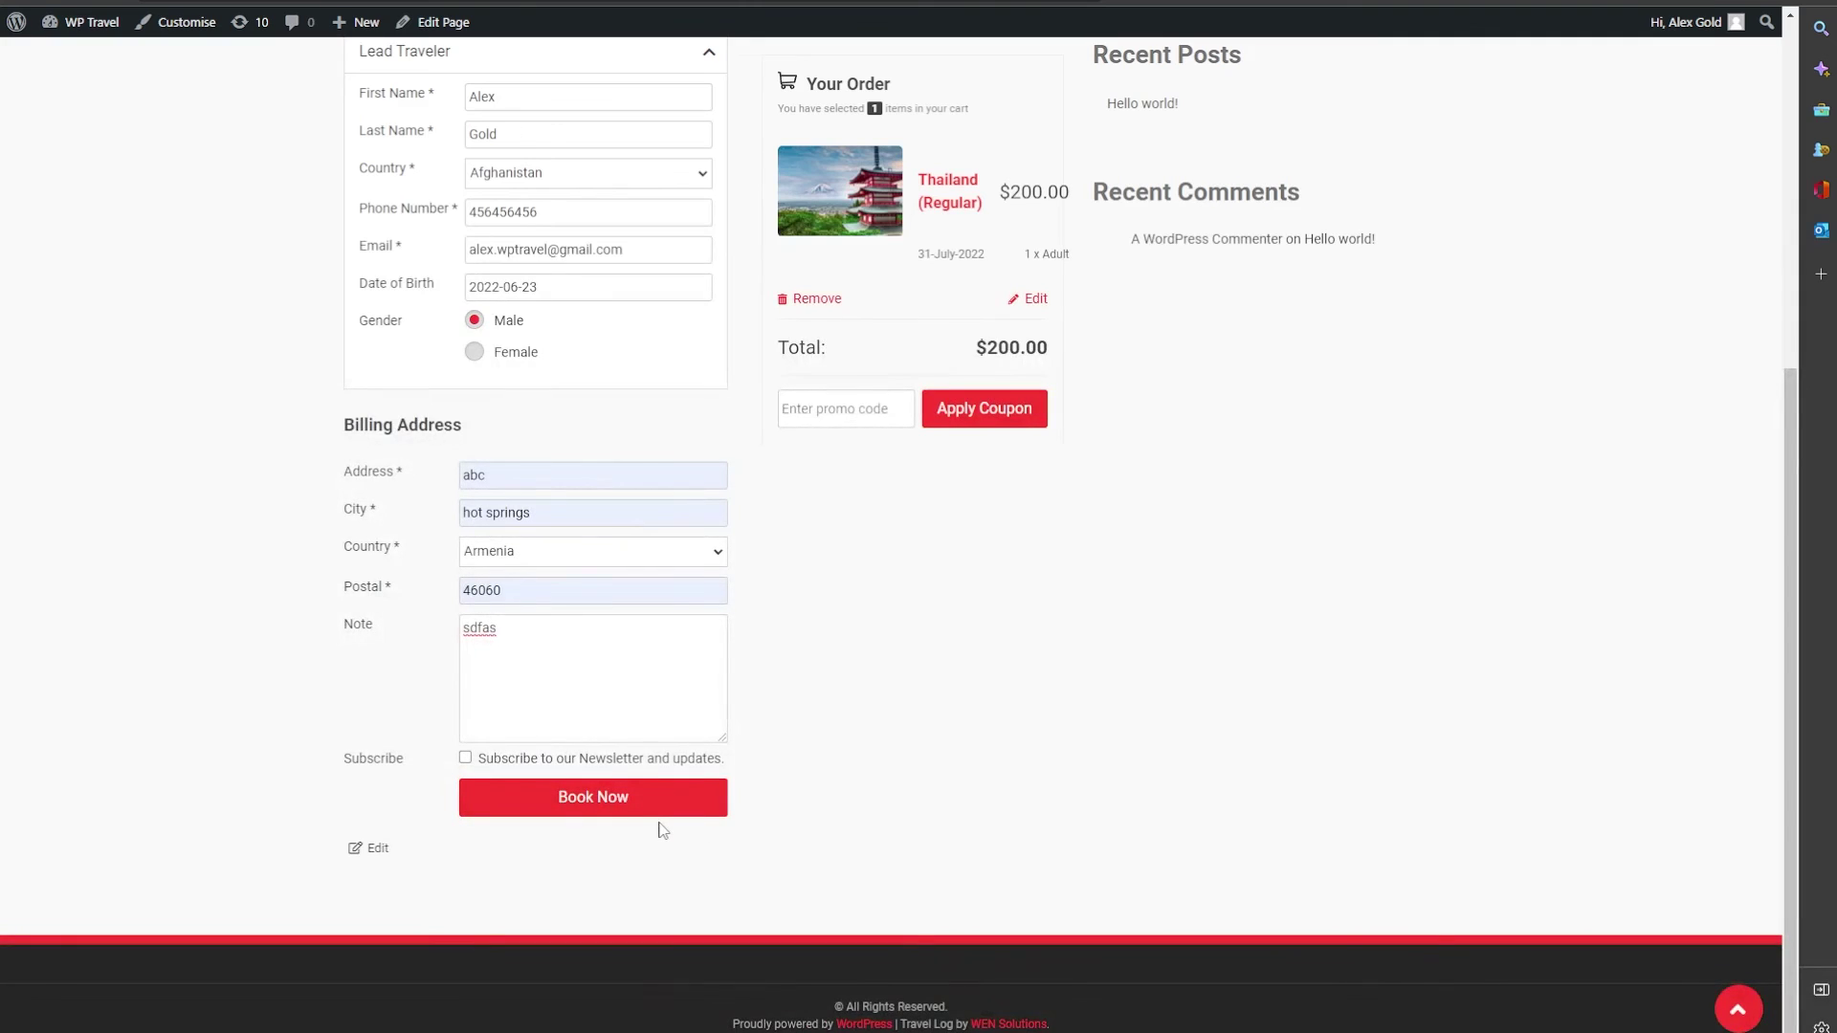
Submit the test Thailand booking with Book Now
left_click(651, 809)
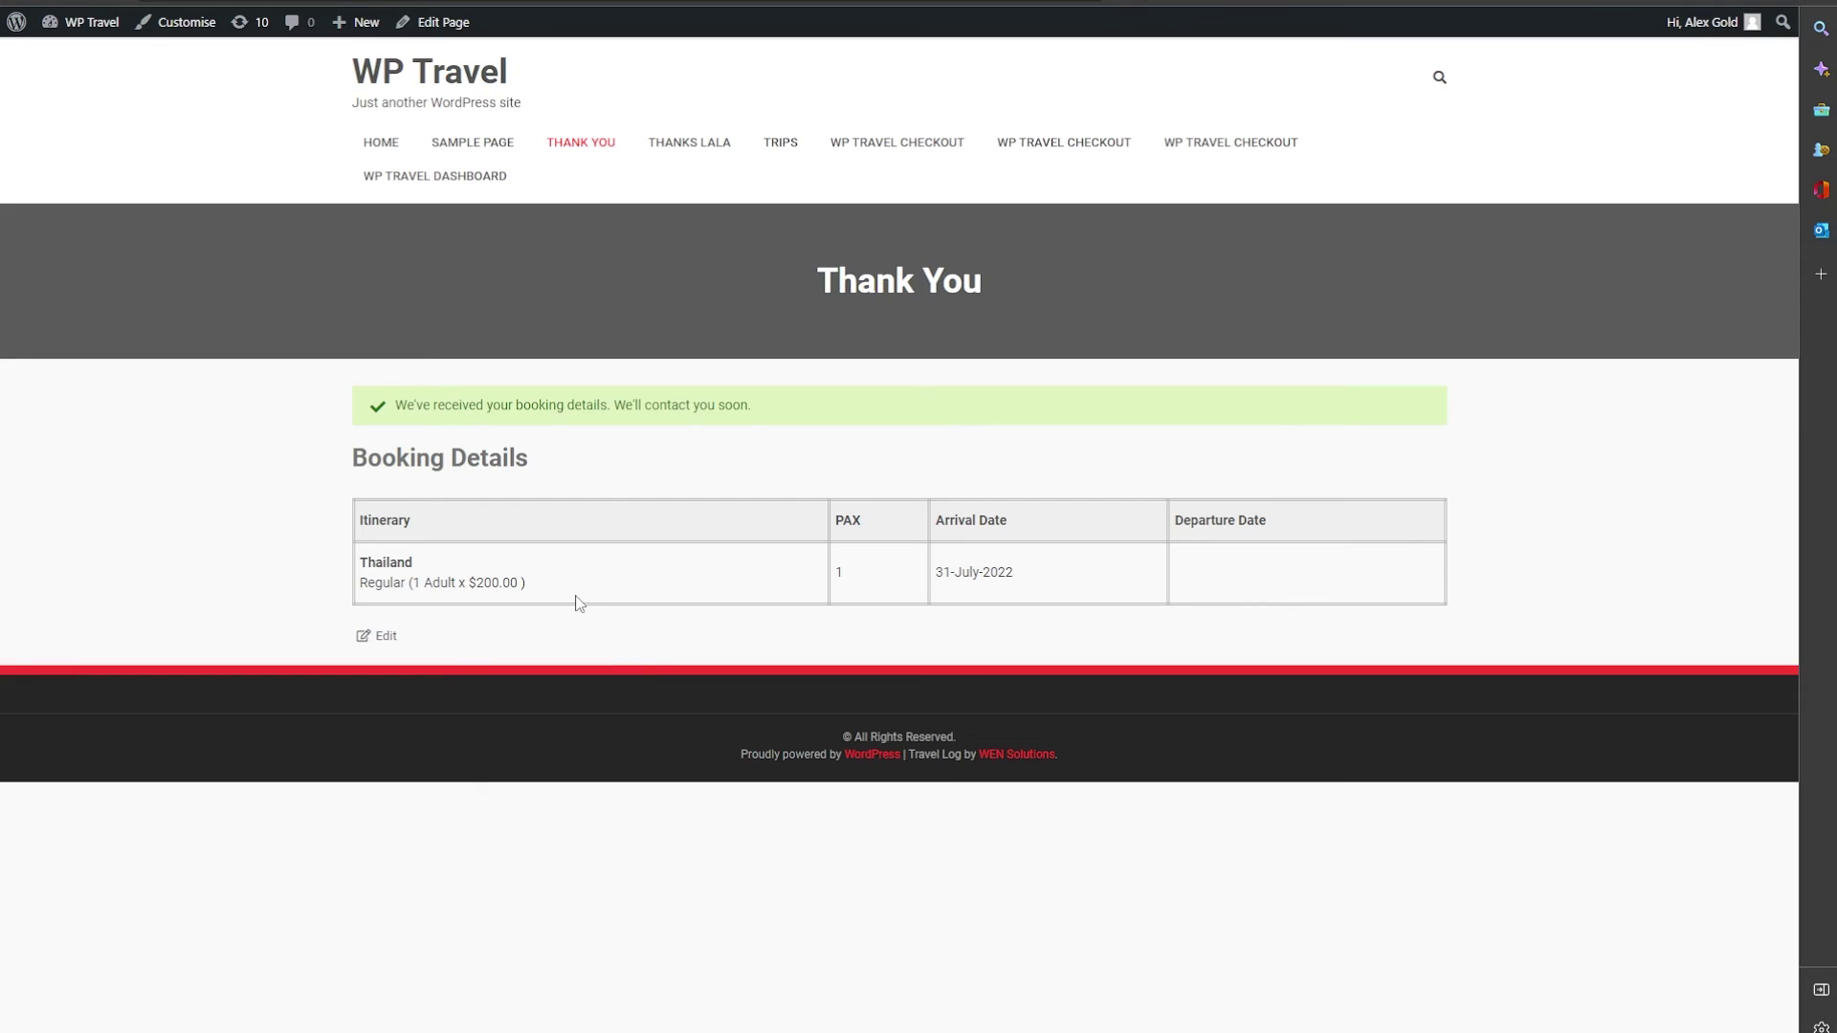